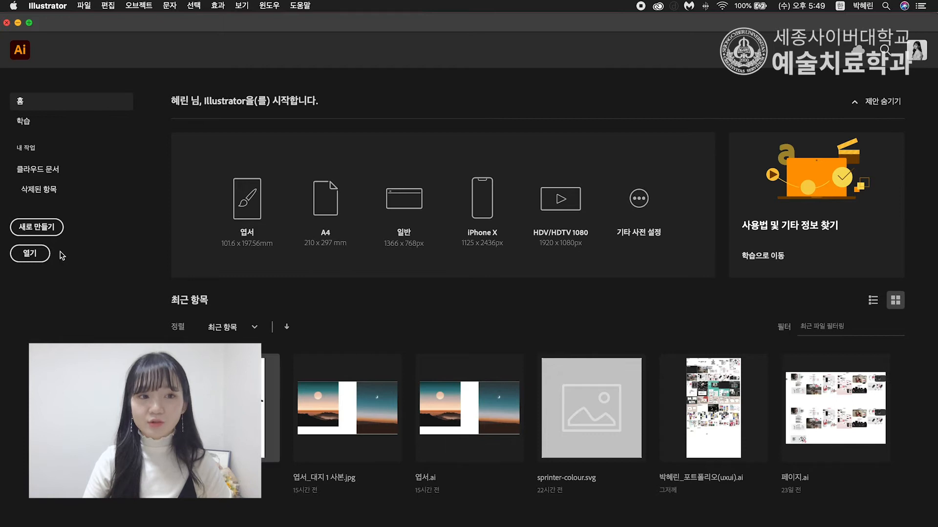
# Create a new document from the art and illustration postcard preset, 101.6 x 197.56 mm, portrait, with one artboard.
pyautogui.click(48, 229)
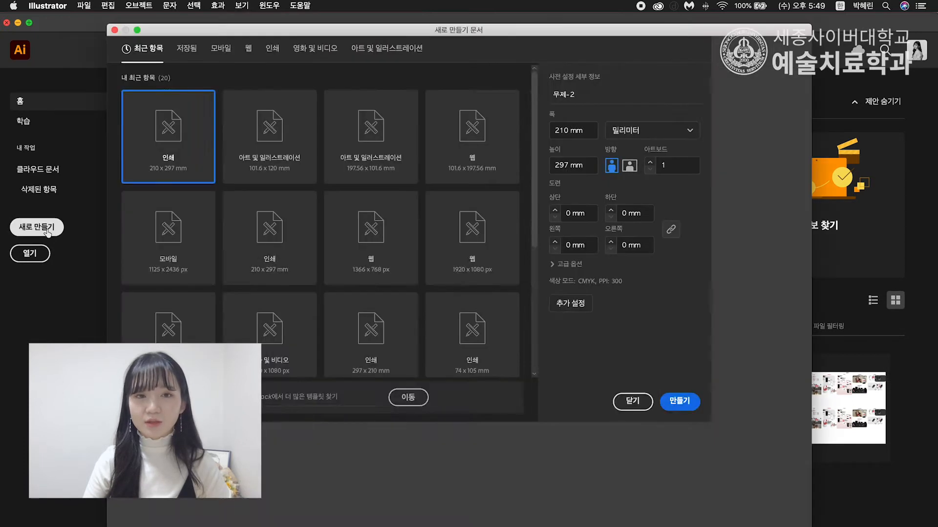
pyautogui.click(385, 57)
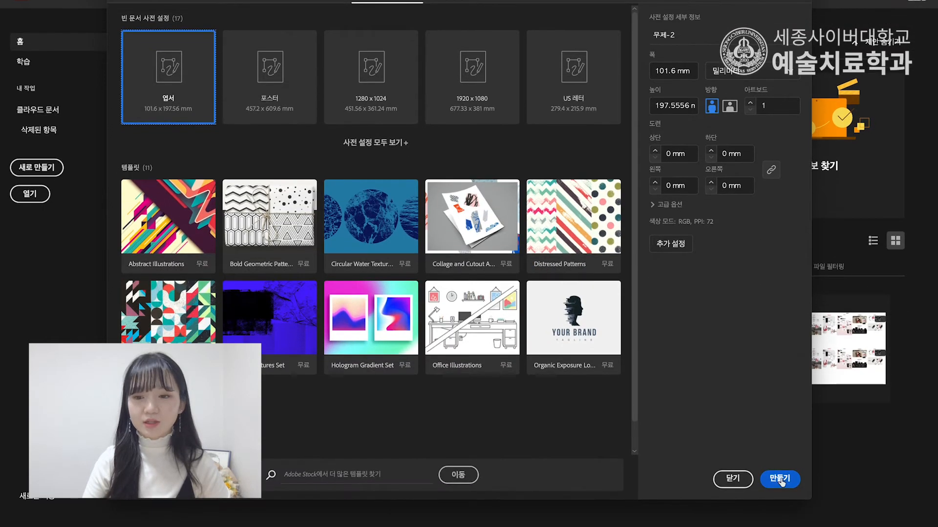
pyautogui.click(779, 481)
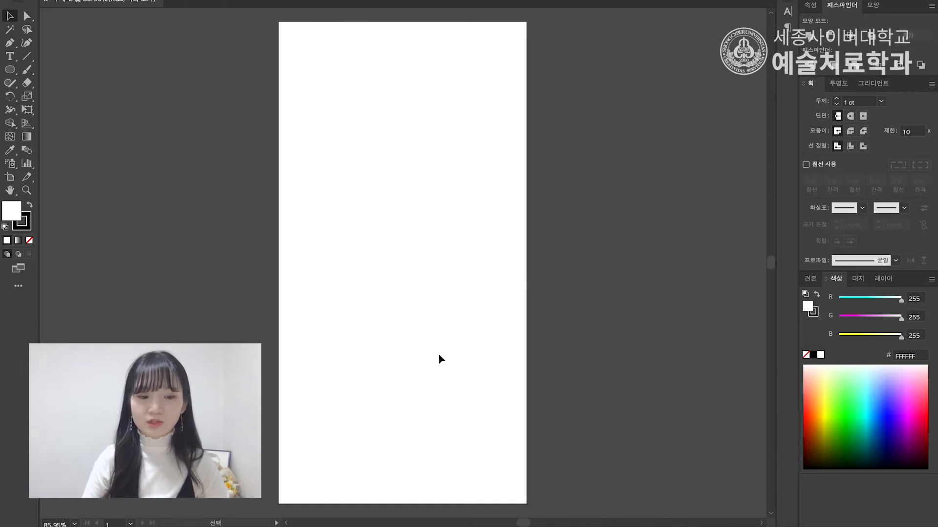
# Shorten the artboard from its lower edge to about 70 percent of its height with the Artboard tool.
pyautogui.hotkey('shift', 'o')
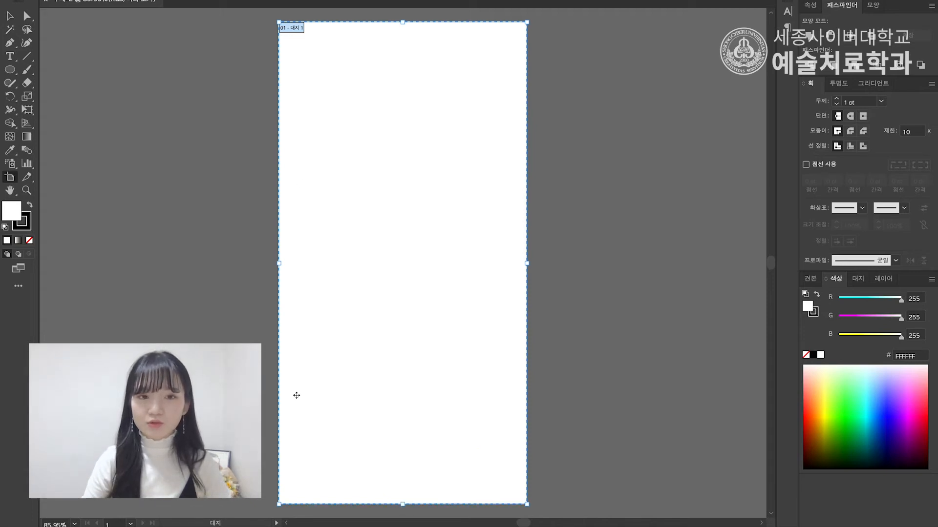
pyautogui.moveTo(403, 504); pyautogui.dragTo(400, 357)
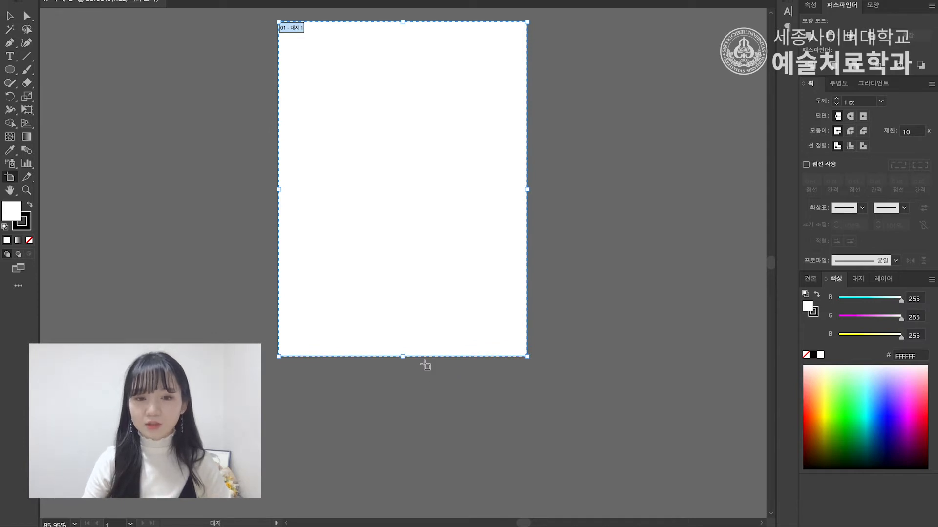
pyautogui.click(9, 11)
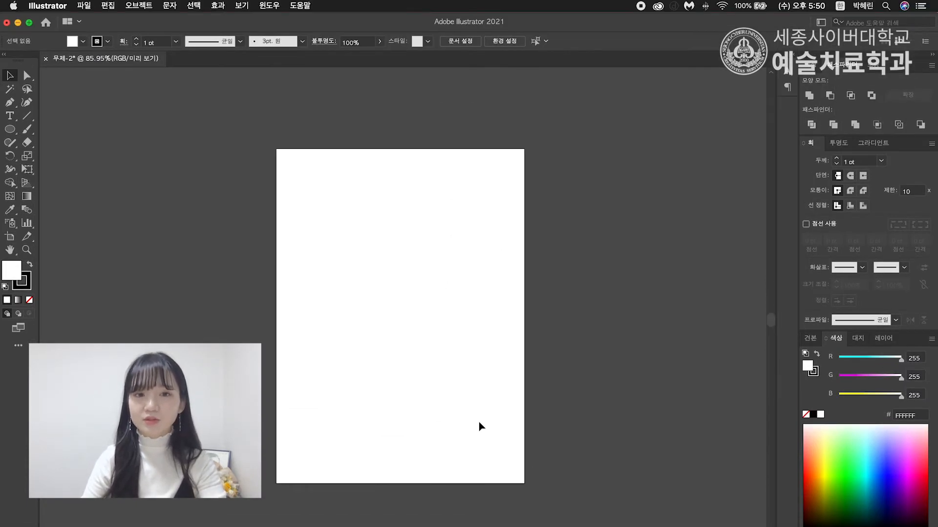
# Place the linked image 6강_하늘.jpg in the document at its original size, covering the artboard.
pyautogui.scroll(3, 387, 415)
pyautogui.moveTo(444, 350); pyautogui.dragTo(440, 369)
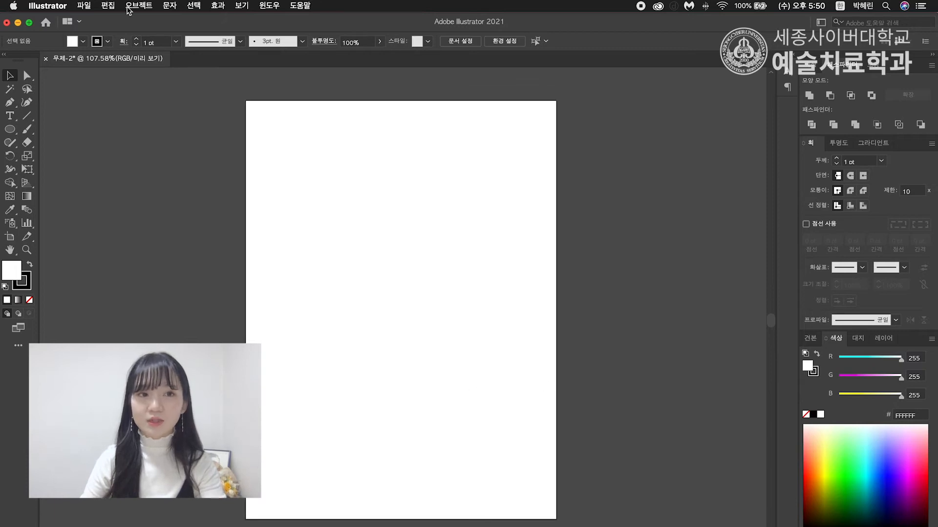
pyautogui.moveTo(112, 23); pyautogui.dragTo(213, 23)
pyautogui.click(62, 33)
pyautogui.click(222, 138)
pyautogui.moveTo(221, 124); pyautogui.dragTo(561, 276)
pyautogui.click(130, 22)
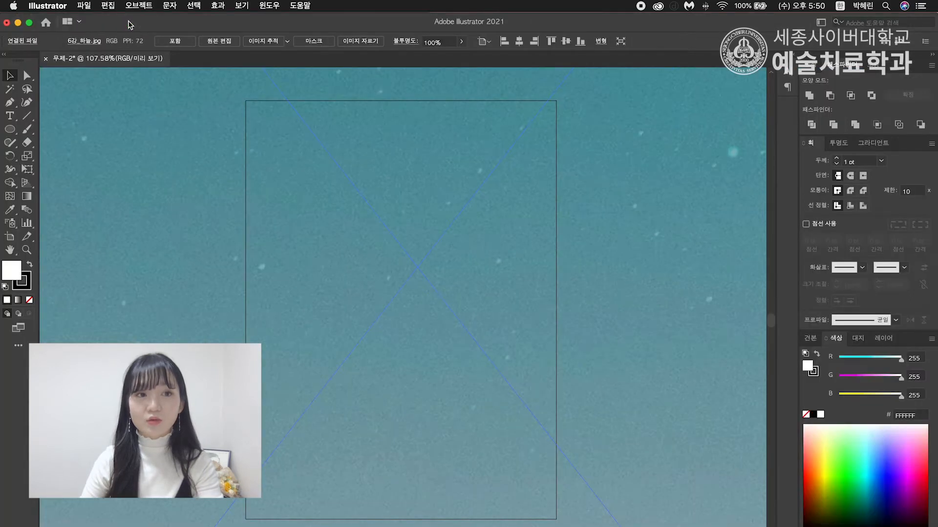
# Scale the placed sky image down proportionally around its centre until it fits inside the artboard.
pyautogui.scroll(-2, 350, 353)
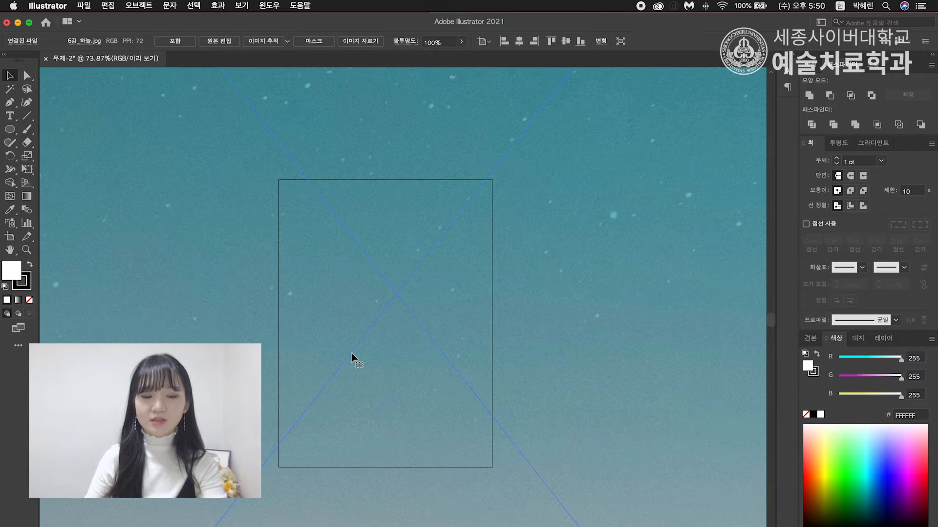
pyautogui.hotkey('ctrl', '-')
pyautogui.hotkey('ctrl', '-')
pyautogui.hotkey('ctrl', '-')
pyautogui.hotkey('ctrl', '-')
pyautogui.hotkey('ctrl', '-')
pyautogui.hotkey('ctrl', '-')
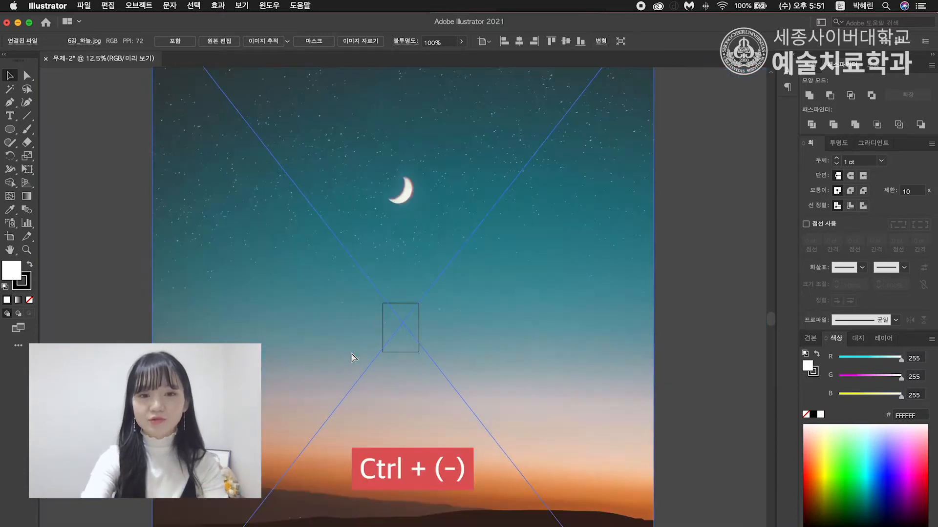
pyautogui.hotkey('ctrl', '-')
pyautogui.hotkey('ctrl', '-')
pyautogui.hotkey('ctrl', '-')
pyautogui.hotkey('ctrl', '-')
pyautogui.hotkey('ctrl', '+')
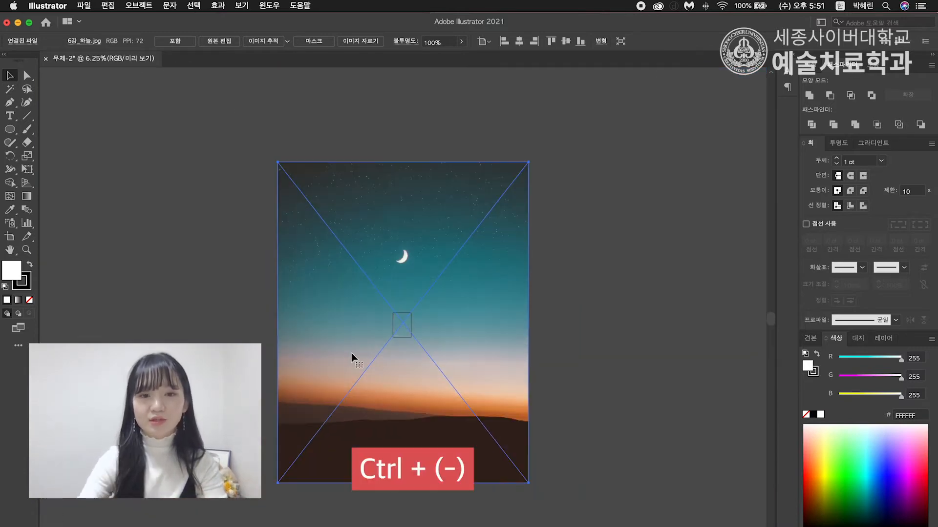
pyautogui.moveTo(528, 484); pyautogui.dragTo(403, 327)
pyautogui.click(420, 354)
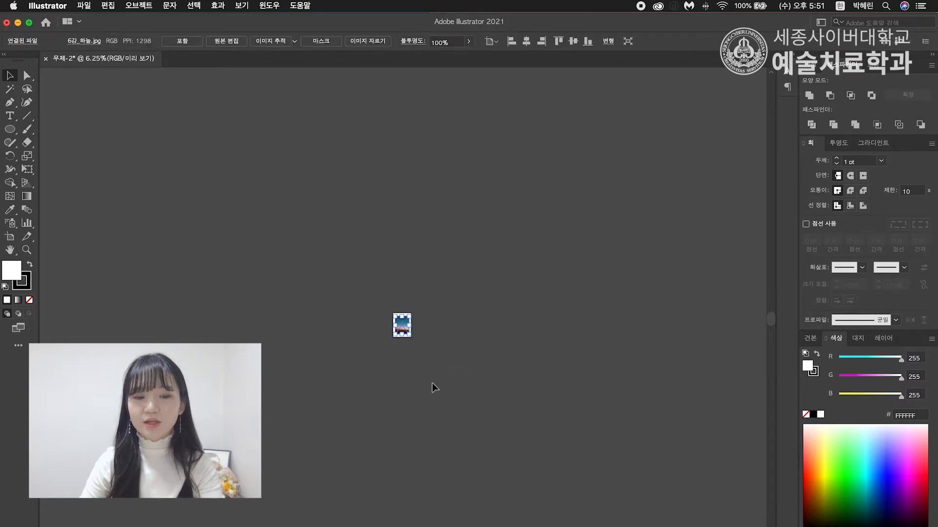
# Move the sky image toward the artboard's upper-left corner and enlarge it proportionally, leaving a narrow white margin around it.
pyautogui.hotkey('ctrl', '0')
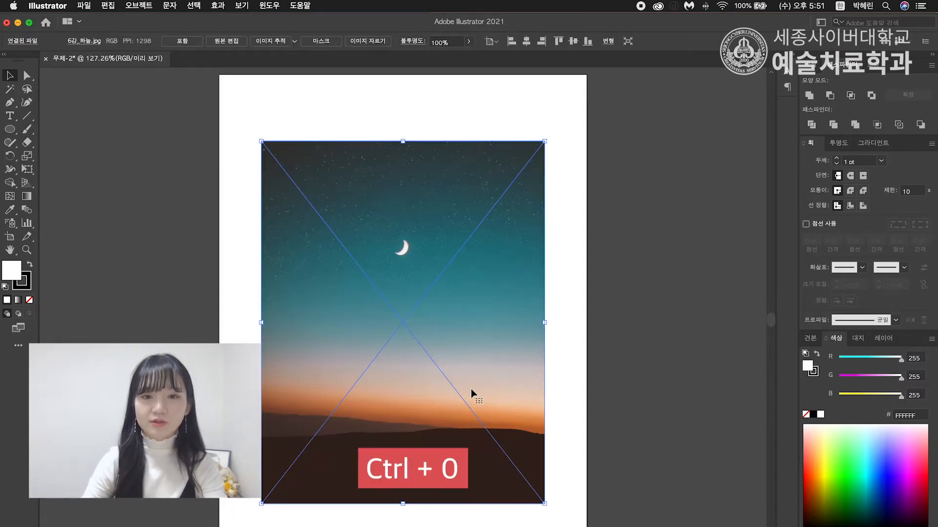
pyautogui.click(548, 396)
pyautogui.moveTo(470, 403); pyautogui.dragTo(423, 330)
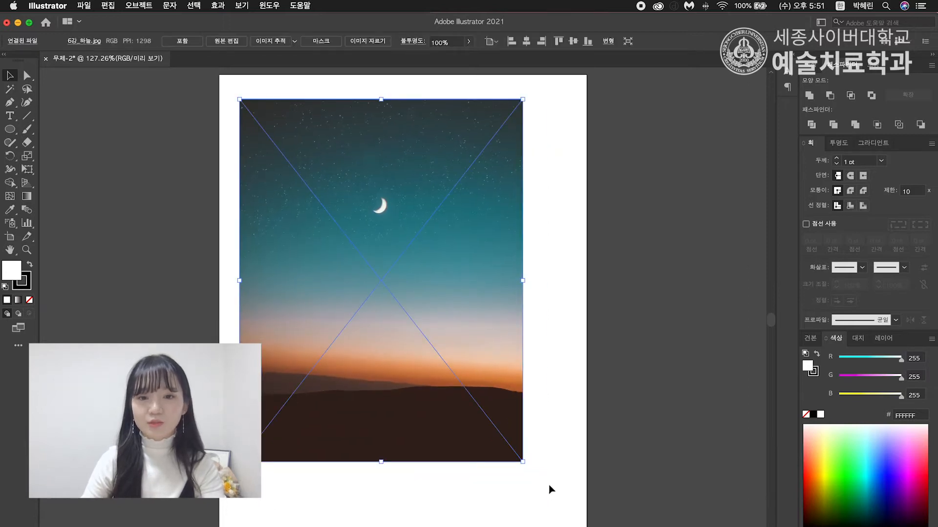
pyautogui.moveTo(523, 460); pyautogui.dragTo(567, 517)
pyautogui.click(637, 443)
pyautogui.moveTo(497, 403); pyautogui.dragTo(497, 401)
pyautogui.click(646, 424)
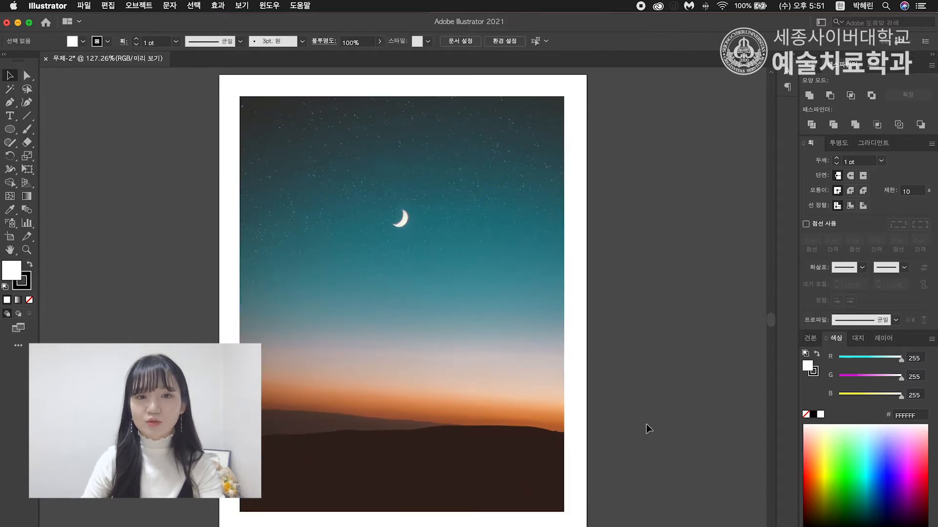
# Duplicate the sky image horizontally and put the copy beside the artboard, level with the original.
pyautogui.moveTo(669, 455)
pyautogui.mouseDown()
pyautogui.moveTo(575, 457)
pyautogui.moveTo(665, 458)
pyautogui.mouseUp()
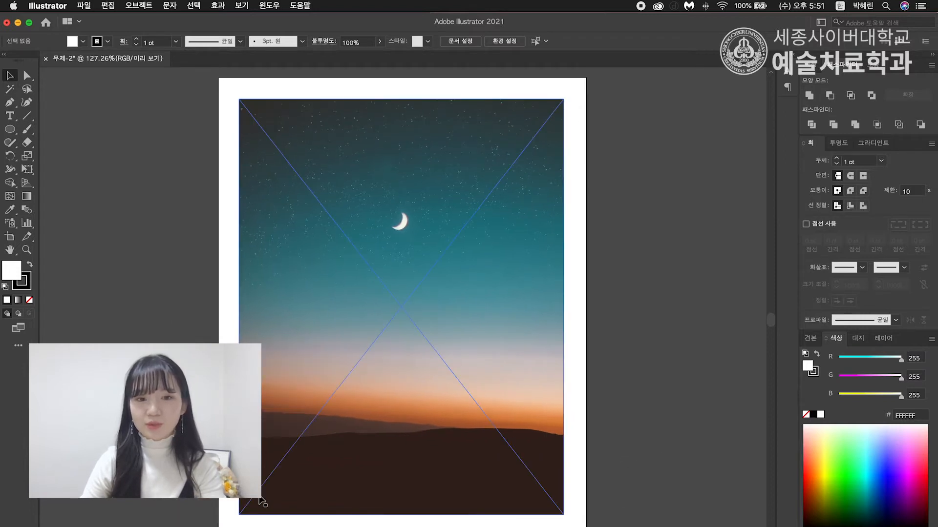
pyautogui.moveTo(638, 454); pyautogui.dragTo(558, 463)
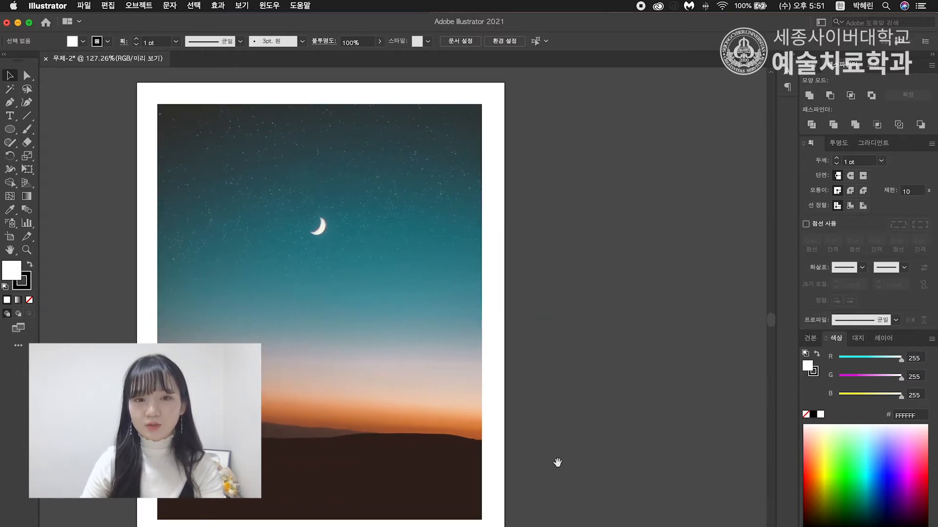
pyautogui.moveTo(596, 441); pyautogui.dragTo(562, 426)
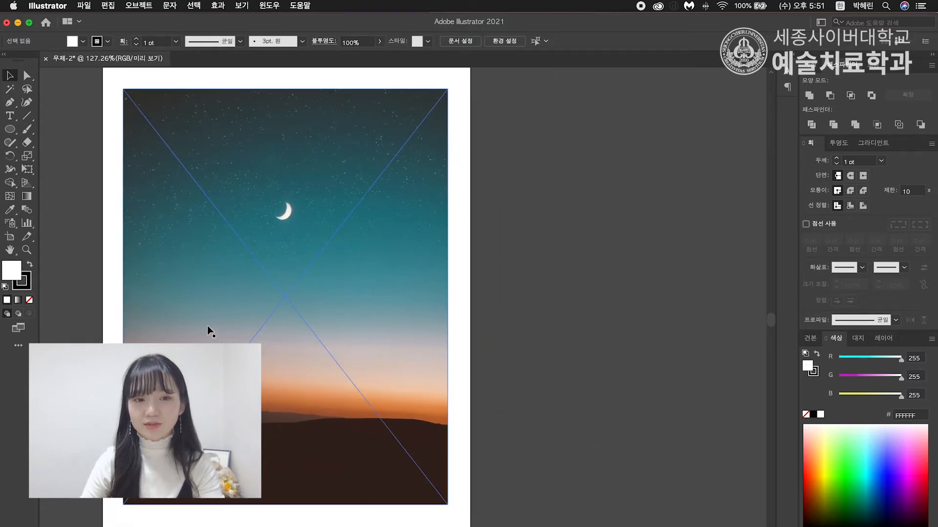
pyautogui.moveTo(191, 325); pyautogui.dragTo(554, 325)
pyautogui.click(568, 516)
pyautogui.hscroll(5, 495, 479)
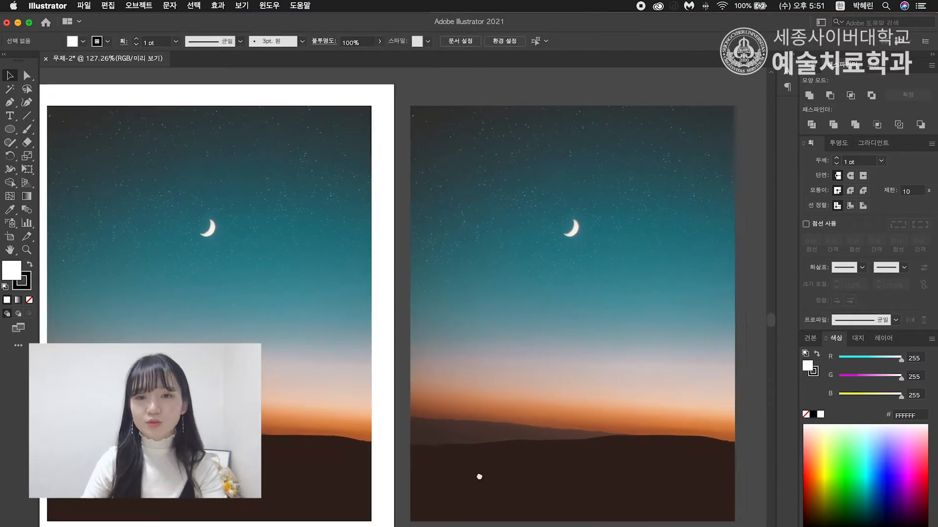
pyautogui.scroll(-3, 485, 438)
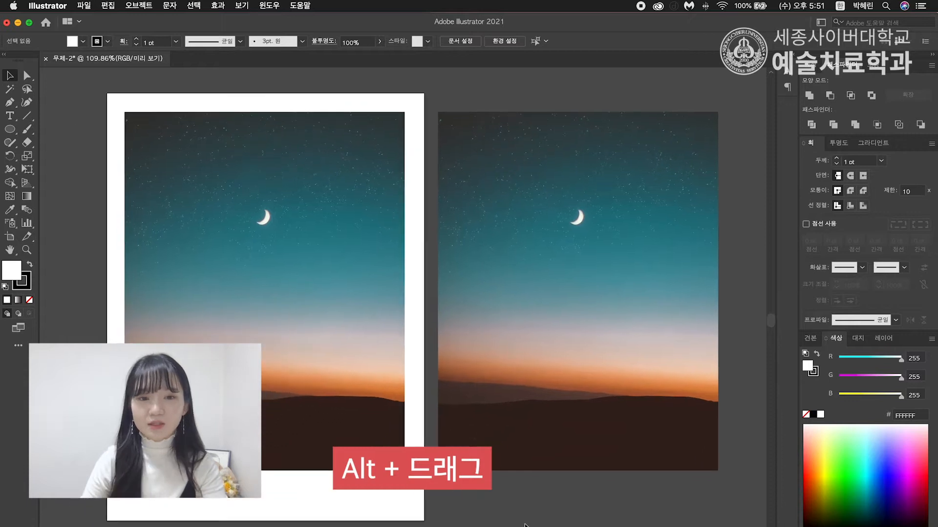
# Try to move the original sky image diagonally away from its place on the artboard.
pyautogui.scroll(-2, 536, 518)
pyautogui.hscroll(-2, 536, 518)
pyautogui.moveTo(306, 315); pyautogui.dragTo(381, 369)
pyautogui.press('super+z')
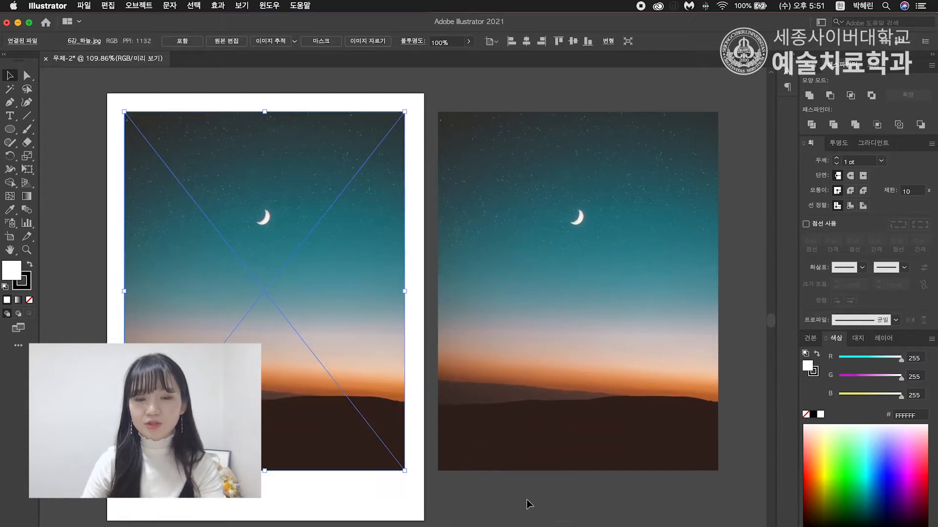
# Select both sky images and lock them in place.
pyautogui.press('super+a')
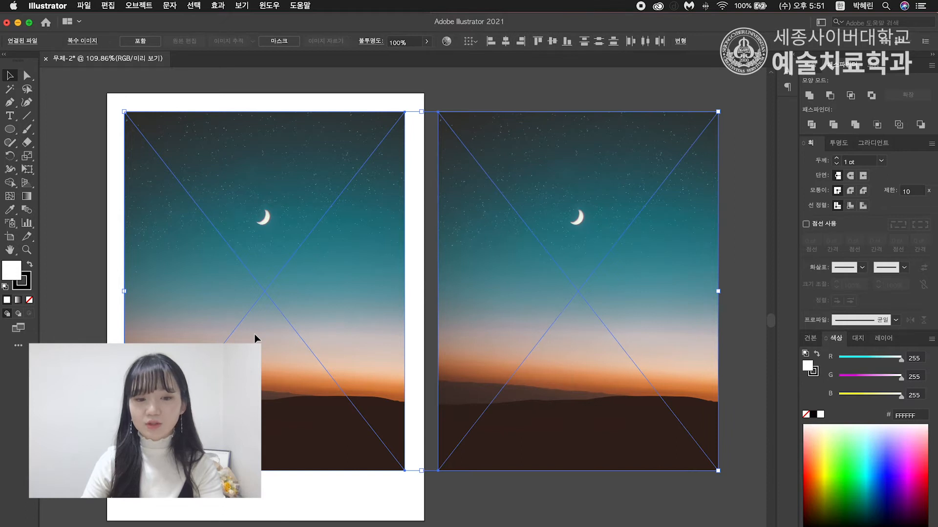
pyautogui.press('super+shift+a')
pyautogui.press('super+a')
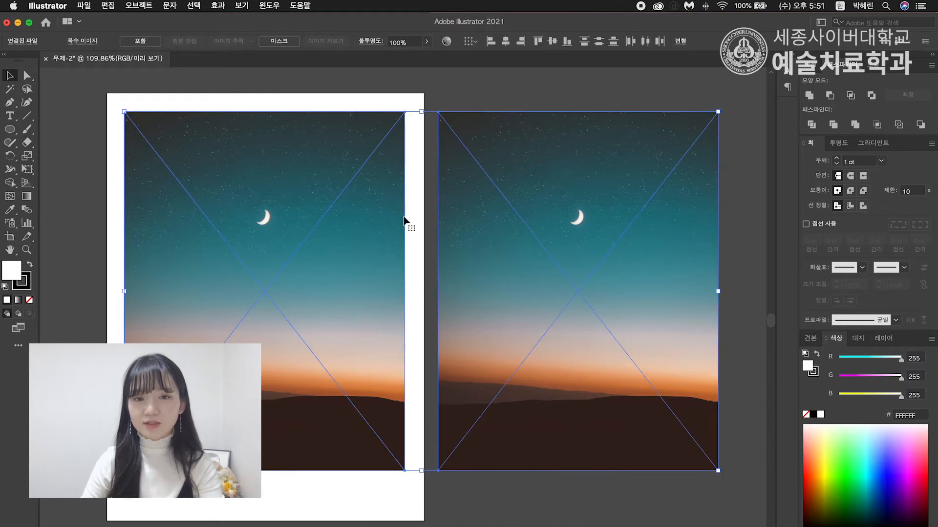
pyautogui.press('super+2')
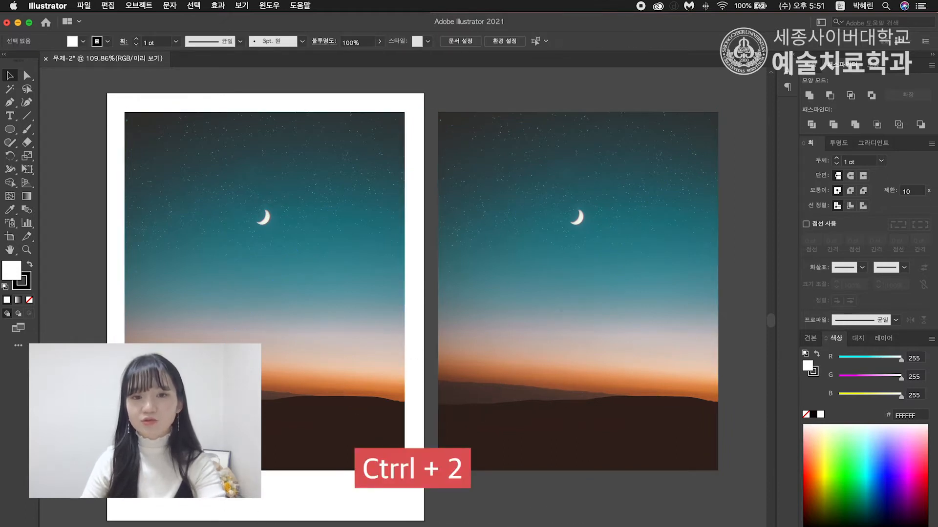
# Activate the Pen tool and set no fill and a red F9082B stroke for drawing.
pyautogui.moveTo(318, 339); pyautogui.dragTo(460, 419)
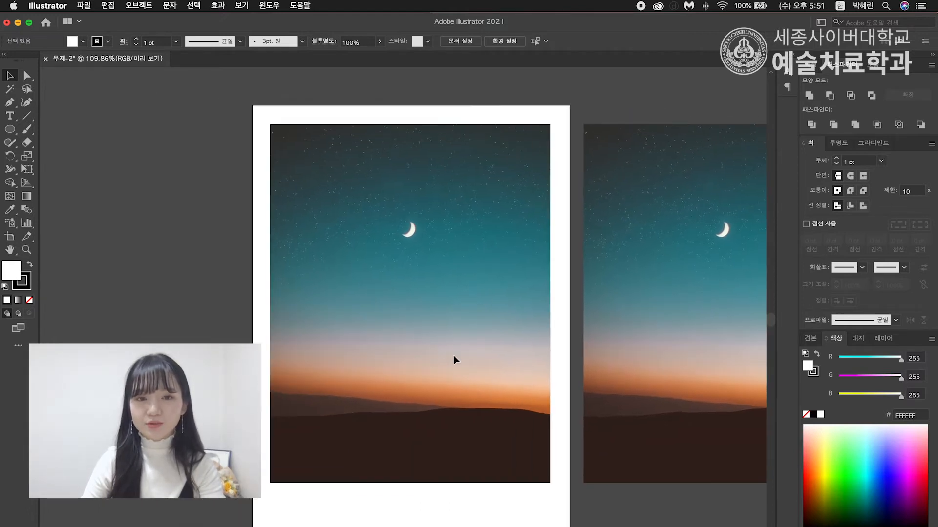
pyautogui.moveTo(463, 362); pyautogui.dragTo(446, 351)
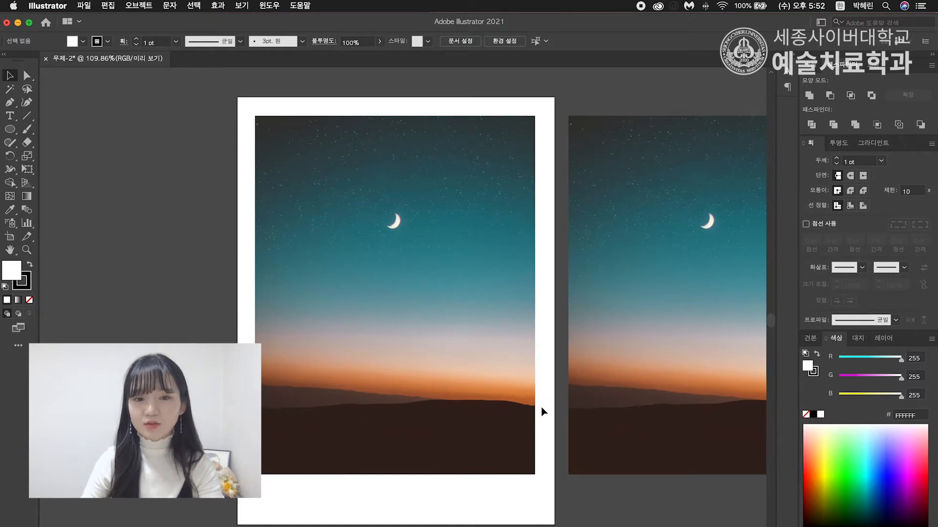
pyautogui.scroll(2, 461, 292)
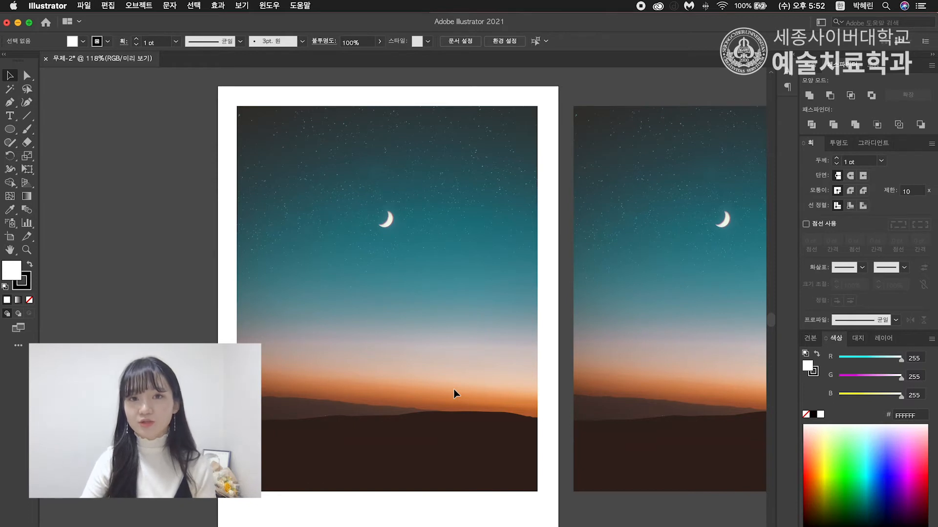
pyautogui.click(10, 104)
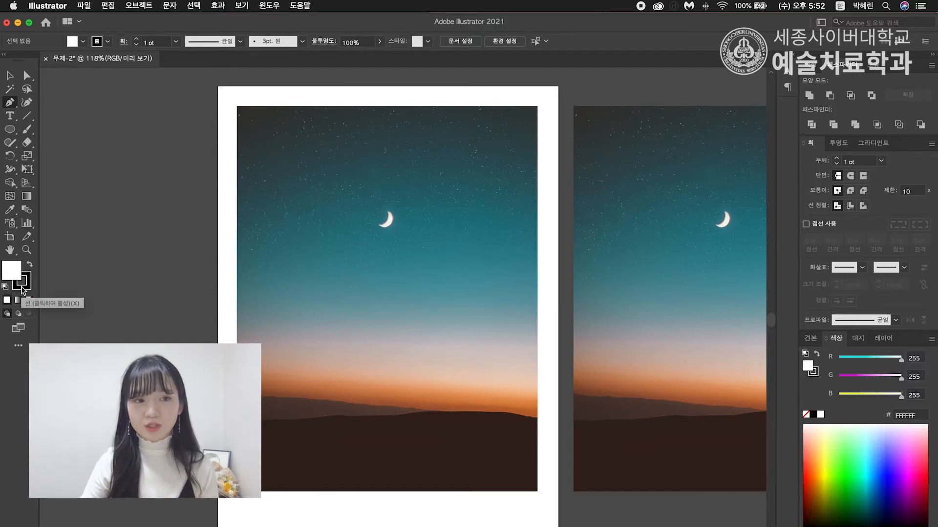
pyautogui.click(28, 301)
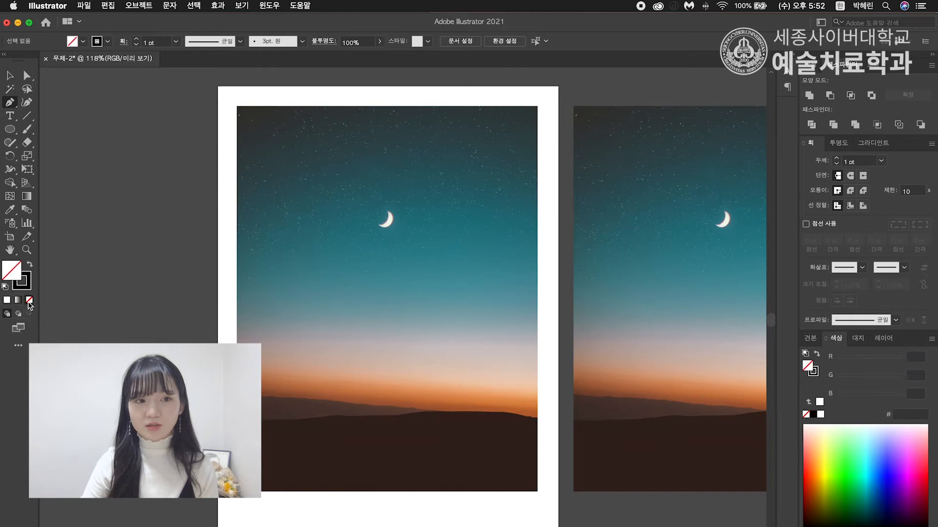
pyautogui.doubleClick(22, 284)
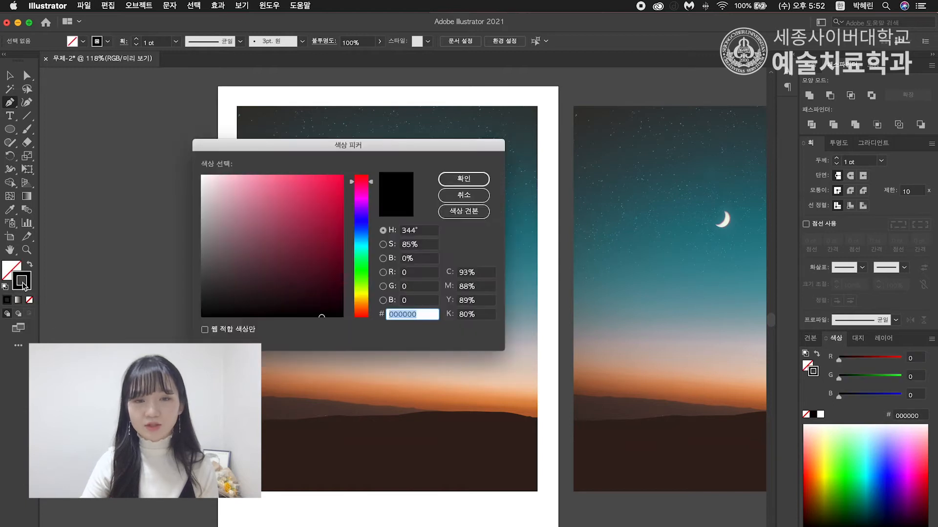
pyautogui.click(341, 178)
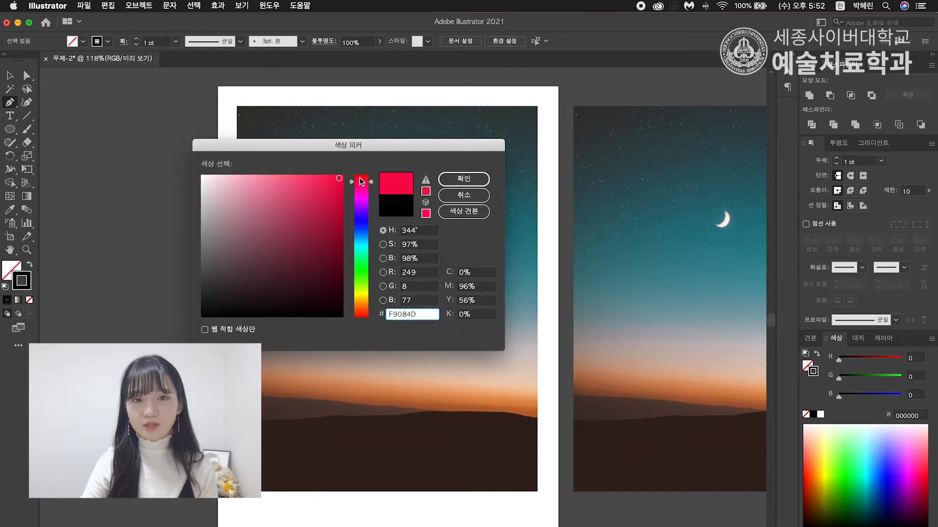
pyautogui.moveTo(360, 182); pyautogui.dragTo(361, 178)
pyautogui.click(470, 179)
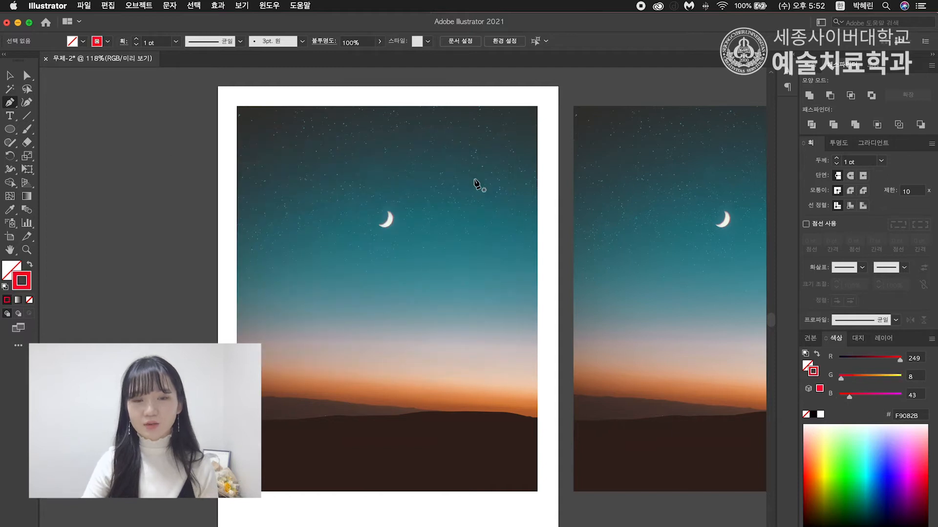
# Draw an unfilled, red-stroked rectangle exactly over the sky photo on the artboard, matching its edges.
pyautogui.keyDown('alt'); pyautogui.scroll(1, 471, 440); pyautogui.keyUp('alt')
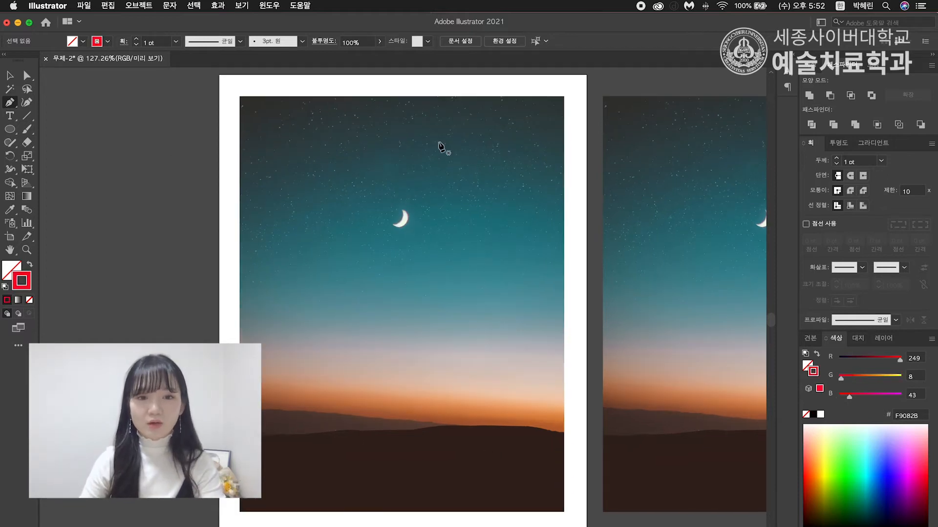
pyautogui.moveTo(473, 377); pyautogui.dragTo(461, 379)
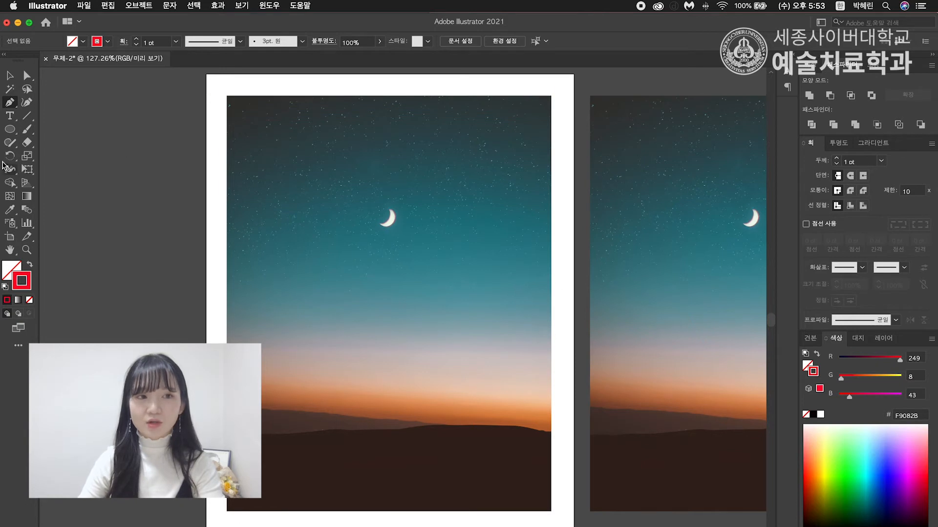
pyautogui.moveTo(12, 131); pyautogui.dragTo(57, 157)
pyautogui.moveTo(12, 132); pyautogui.dragTo(60, 129)
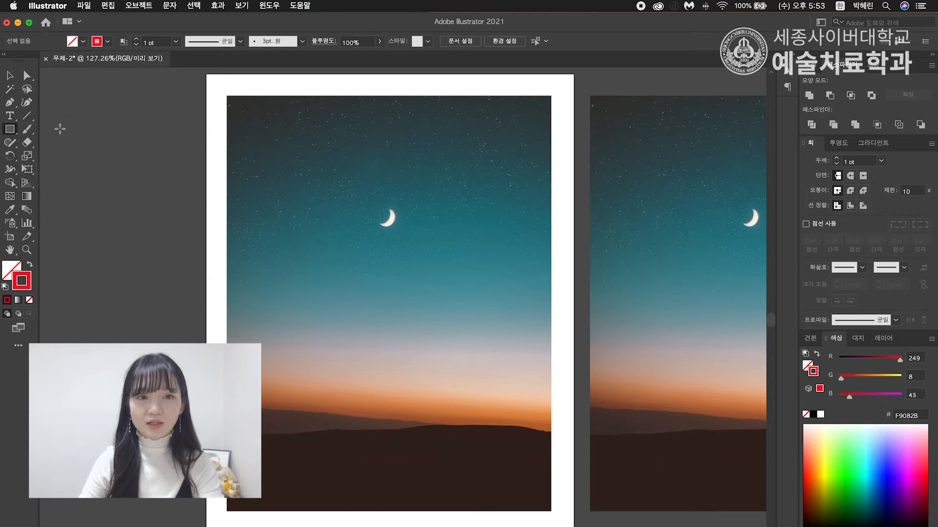
pyautogui.moveTo(226, 96); pyautogui.dragTo(550, 511)
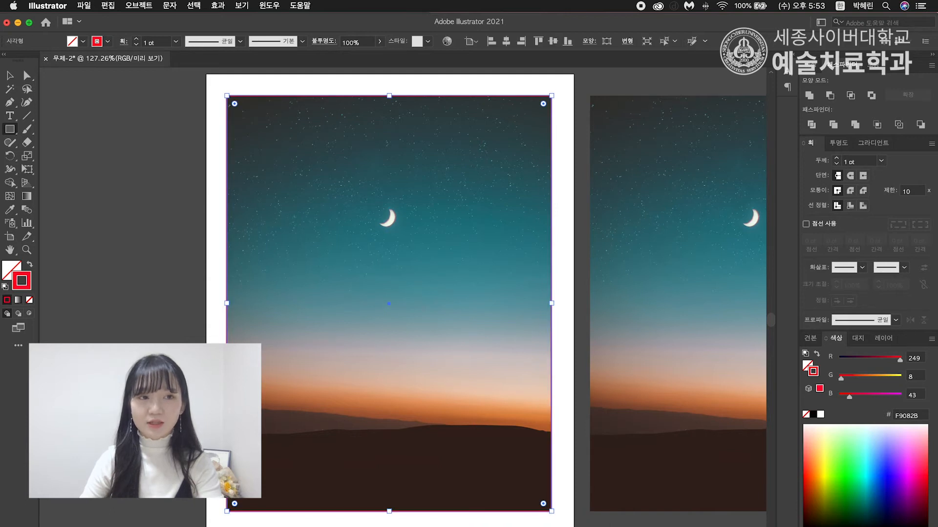
pyautogui.click(10, 76)
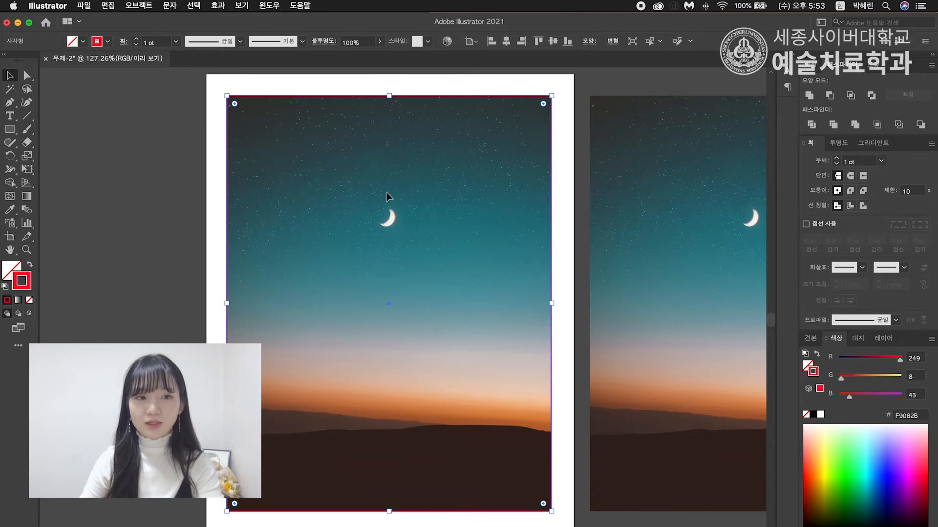
# Trace the distant mountain ridge with the Pen tool, from just outside the photo's left edge to where it meets the front hill.
pyautogui.click(9, 102)
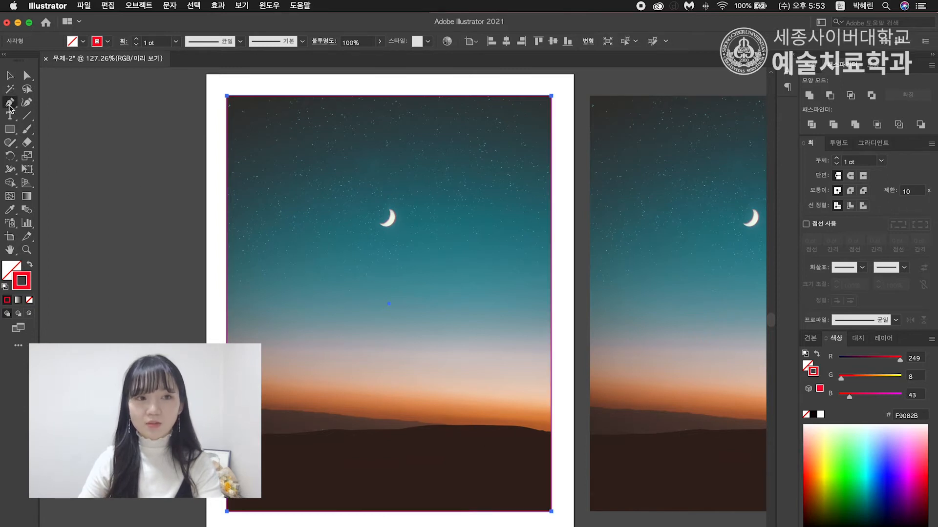
pyautogui.press('super')
pyautogui.hotkey('ctrl', '+')
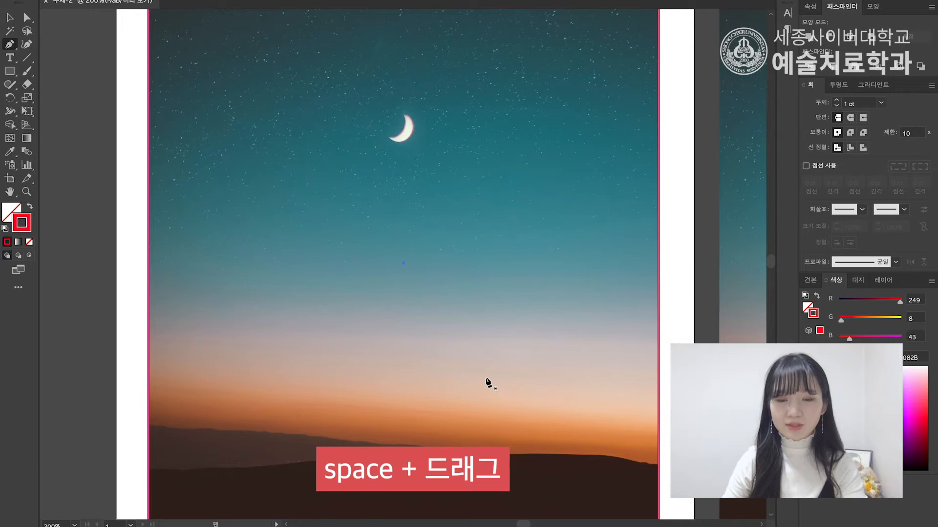
pyautogui.moveTo(475, 436); pyautogui.dragTo(419, 375)
pyautogui.moveTo(458, 345); pyautogui.dragTo(468, 356)
pyautogui.moveTo(328, 372); pyautogui.dragTo(323, 359)
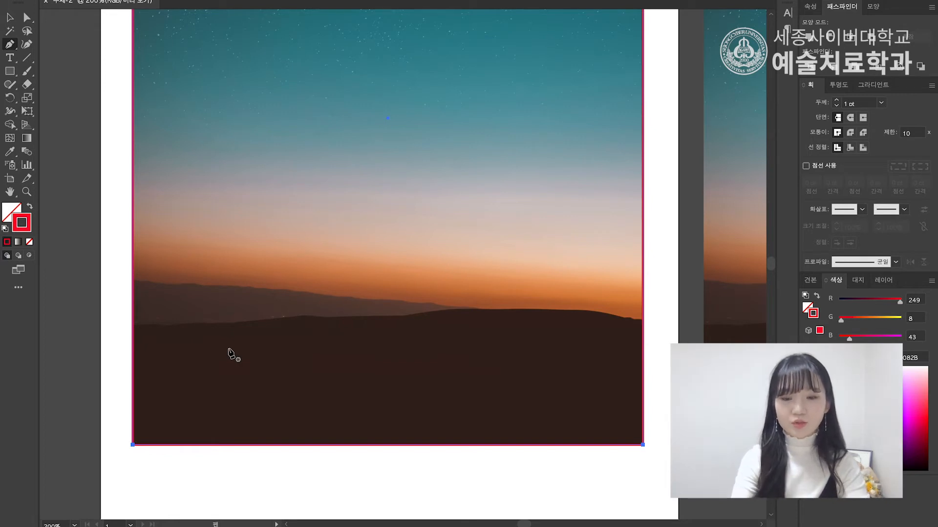
pyautogui.hotkey('ctrl', '=')
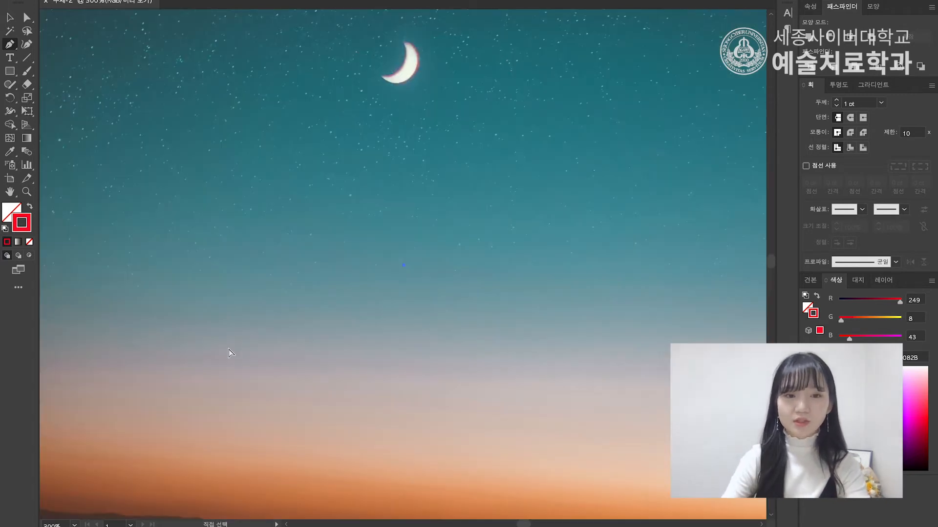
pyautogui.moveTo(302, 280); pyautogui.dragTo(439, 45)
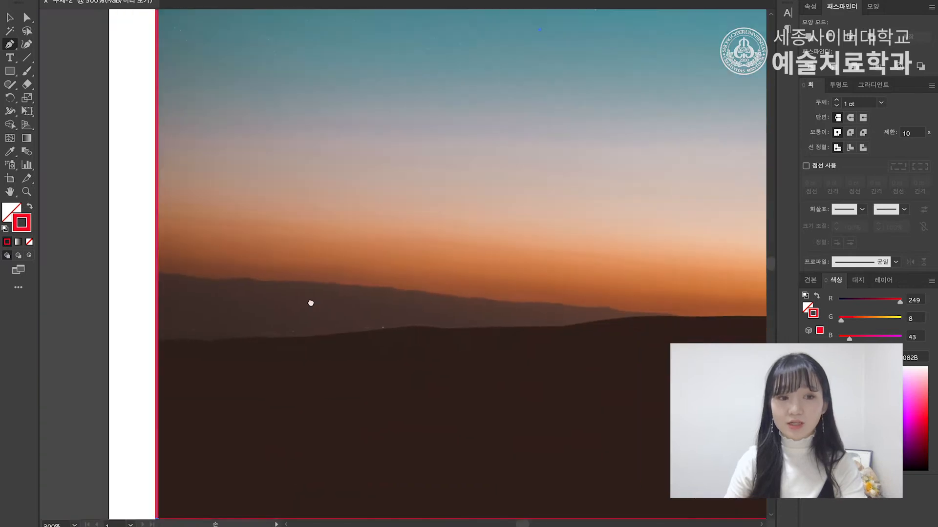
pyautogui.moveTo(335, 316); pyautogui.dragTo(268, 280)
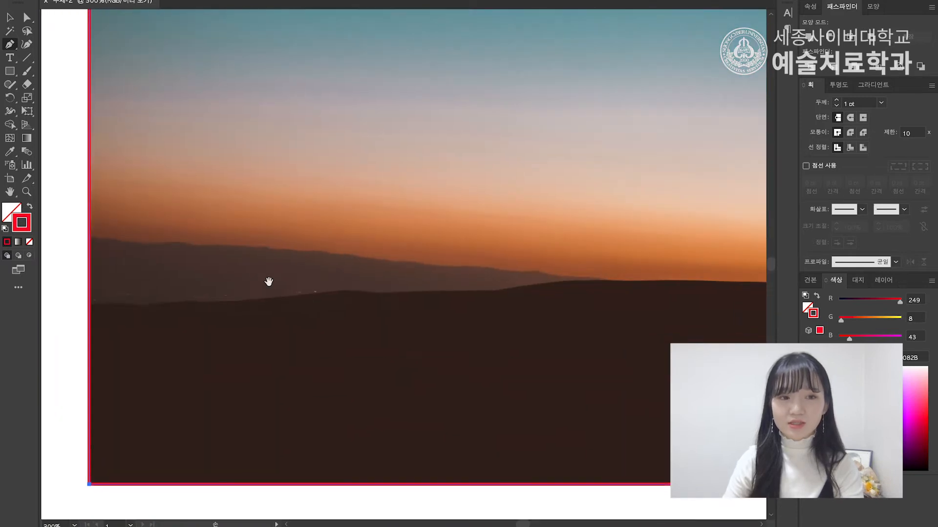
pyautogui.click(89, 239)
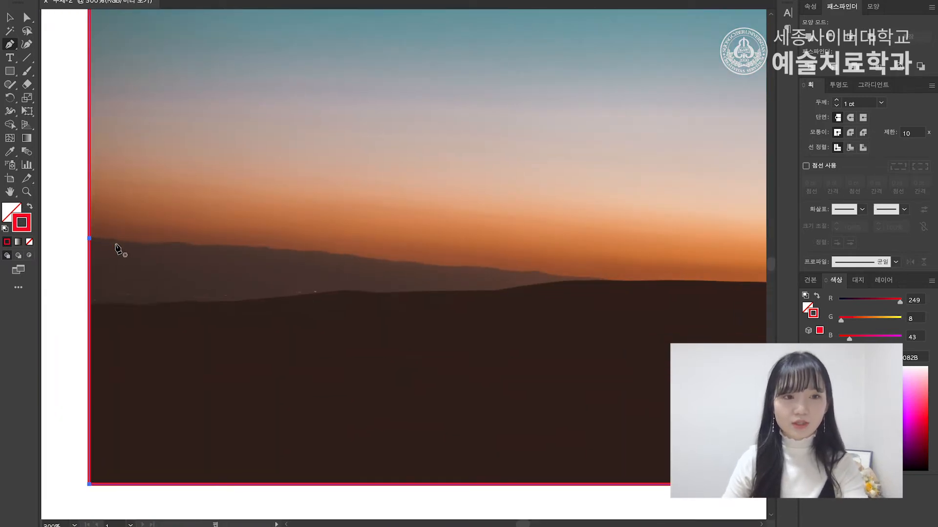
pyautogui.keyDown('ctrl'); pyautogui.click(60, 224); pyautogui.keyUp('ctrl')
pyautogui.click(75, 230)
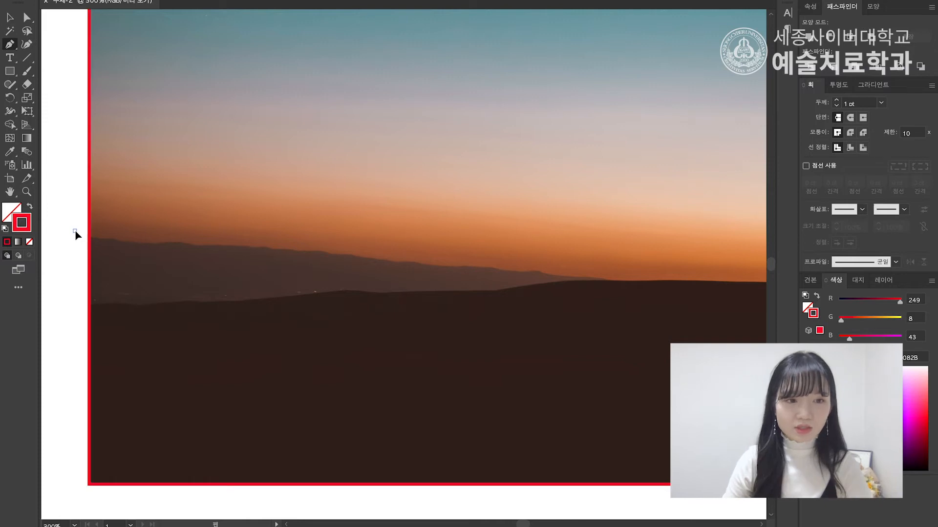
pyautogui.moveTo(99, 239); pyautogui.dragTo(549, 275)
pyautogui.moveTo(560, 275); pyautogui.dragTo(650, 293)
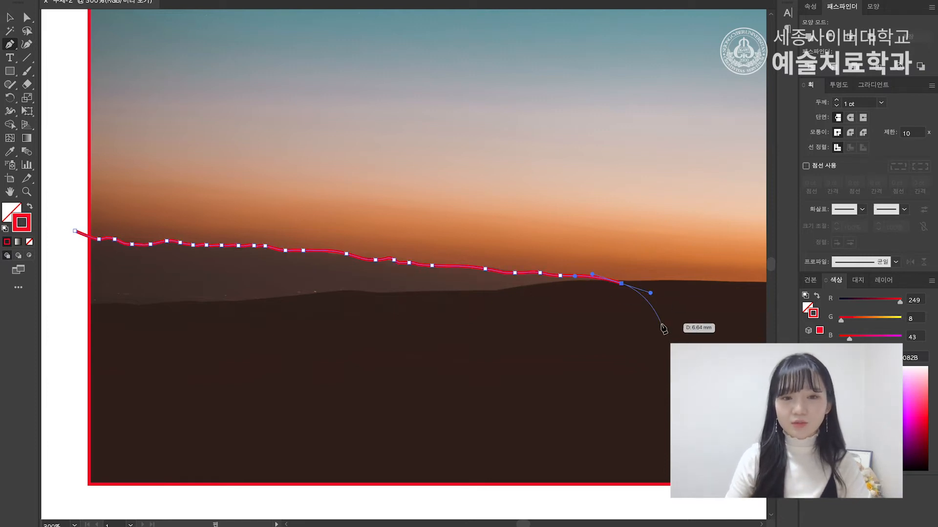
# Close the distant mountain path with straight segments running through the dark front hill and back to its starting point.
pyautogui.click(438, 366)
pyautogui.click(183, 386)
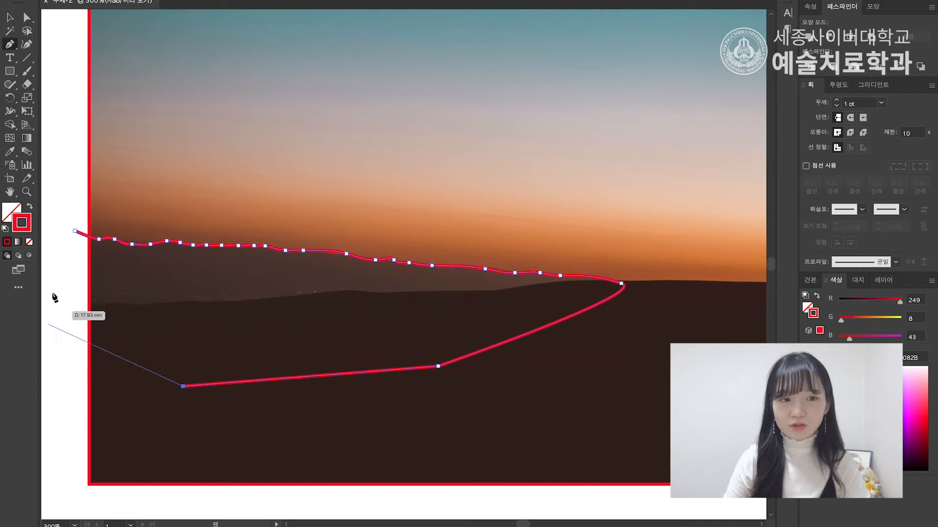
pyautogui.click(59, 354)
pyautogui.click(75, 231)
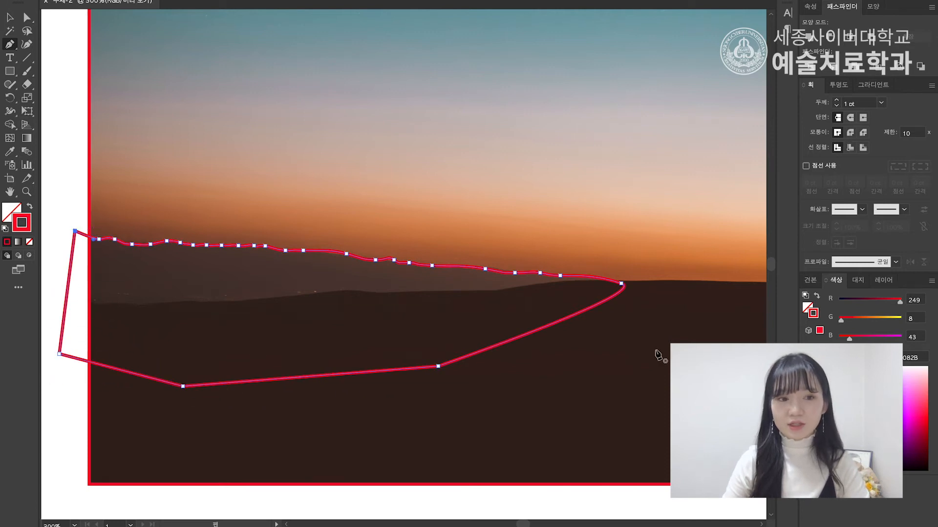
# Trace the front hill's ridge with the Pen tool from the photo's left edge to its right edge.
pyautogui.click(89, 303)
pyautogui.moveTo(94, 306); pyautogui.dragTo(152, 306)
pyautogui.moveTo(175, 303); pyautogui.dragTo(228, 302)
pyautogui.moveTo(289, 297); pyautogui.dragTo(313, 294)
pyautogui.moveTo(344, 288); pyautogui.dragTo(394, 295)
pyautogui.moveTo(423, 293); pyautogui.dragTo(453, 290)
pyautogui.moveTo(499, 289); pyautogui.dragTo(510, 292)
pyautogui.press('super+z')
pyautogui.moveTo(597, 293); pyautogui.dragTo(397, 284)
pyautogui.moveTo(449, 280); pyautogui.dragTo(469, 280)
pyautogui.moveTo(550, 284); pyautogui.dragTo(684, 313)
pyautogui.scroll(-4, 683, 312)
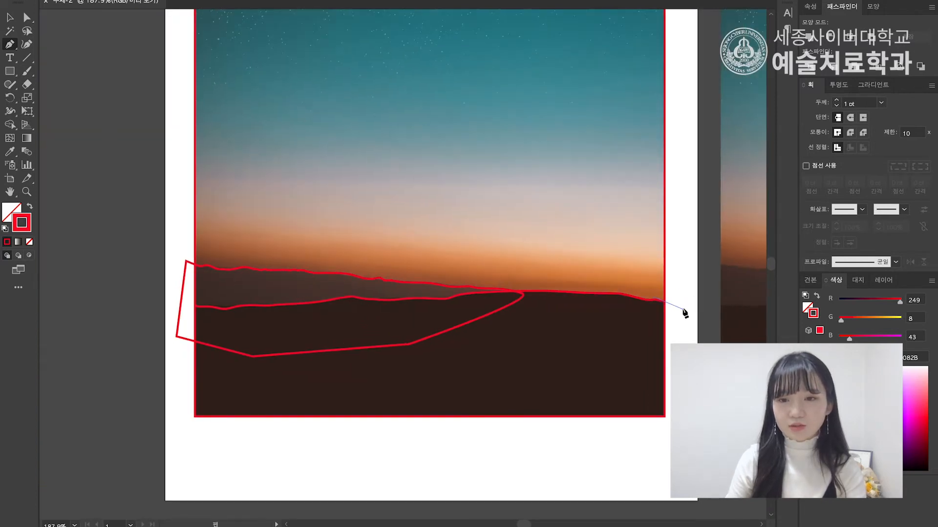
# Close the front hill path with straight segments around the outside of the photo's lower part, and deselect it.
pyautogui.click(498, 433)
pyautogui.click(286, 425)
pyautogui.click(252, 365)
pyautogui.click(336, 307)
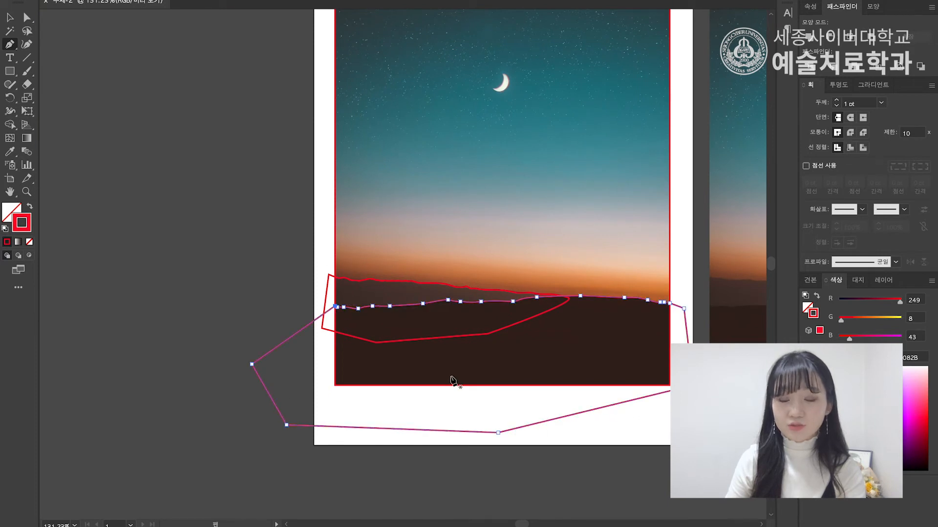
pyautogui.press('v')
pyautogui.click(239, 305)
# Draw a red-outlined circle with the Ellipse tool, fitted to the outer curve of the moon.
pyautogui.moveTo(249, 222); pyautogui.dragTo(160, 299)
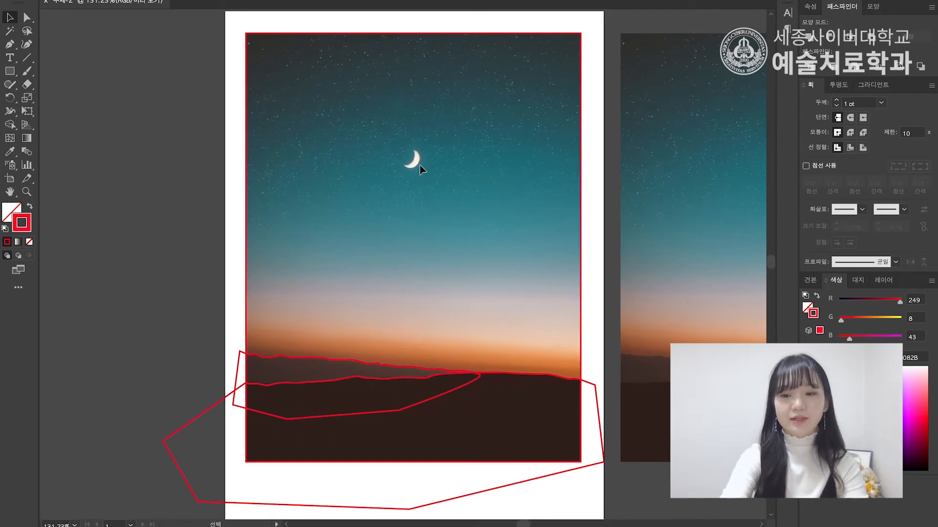
pyautogui.hotkey('ctrl', '=')
pyautogui.hotkey('ctrl', '=')
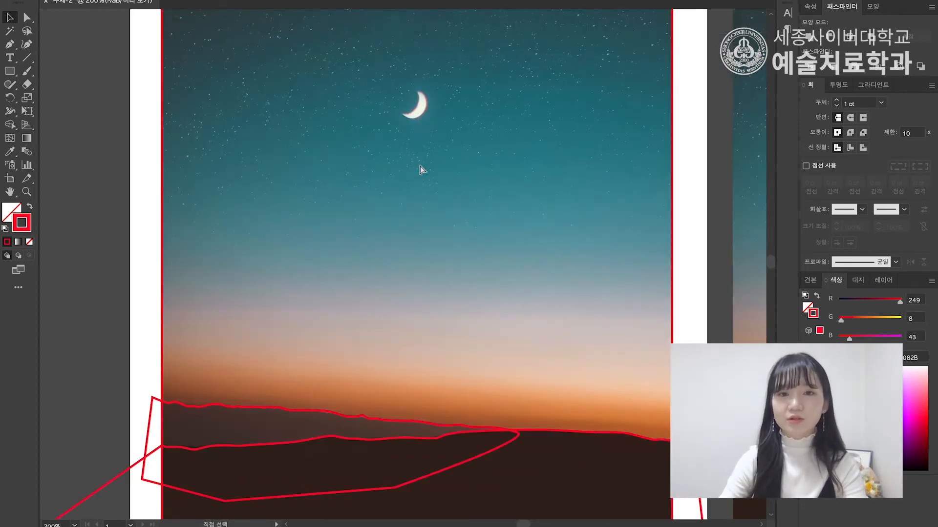
pyautogui.hotkey('ctrl', '=')
pyautogui.moveTo(413, 68); pyautogui.dragTo(421, 191)
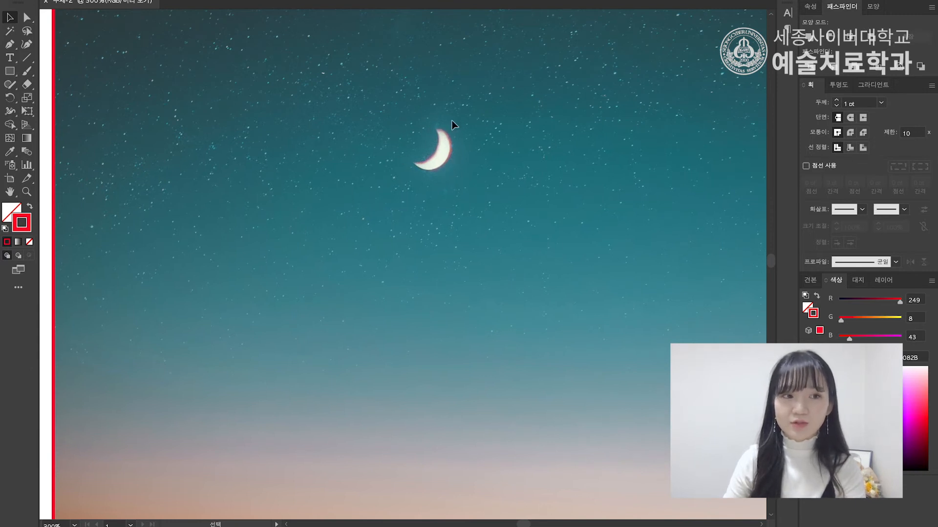
pyautogui.click(12, 74)
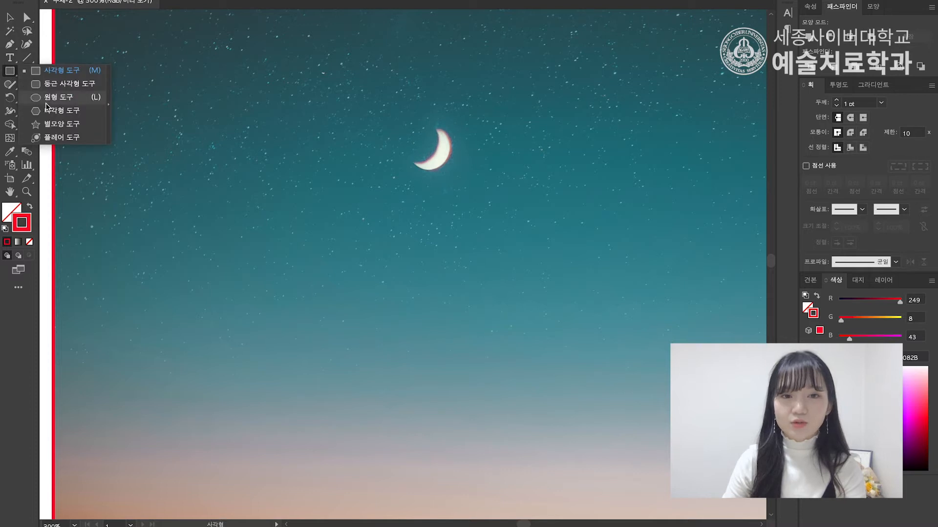
pyautogui.click(47, 100)
pyautogui.moveTo(391, 117)
pyautogui.mouseDown()
pyautogui.moveTo(455, 158)
pyautogui.moveTo(433, 148)
pyautogui.moveTo(451, 139)
pyautogui.moveTo(402, 122)
pyautogui.mouseUp()
pyautogui.press('v')
pyautogui.keyDown('shift'); pyautogui.click(433, 128); pyautogui.keyUp('shift')
pyautogui.click(485, 150)
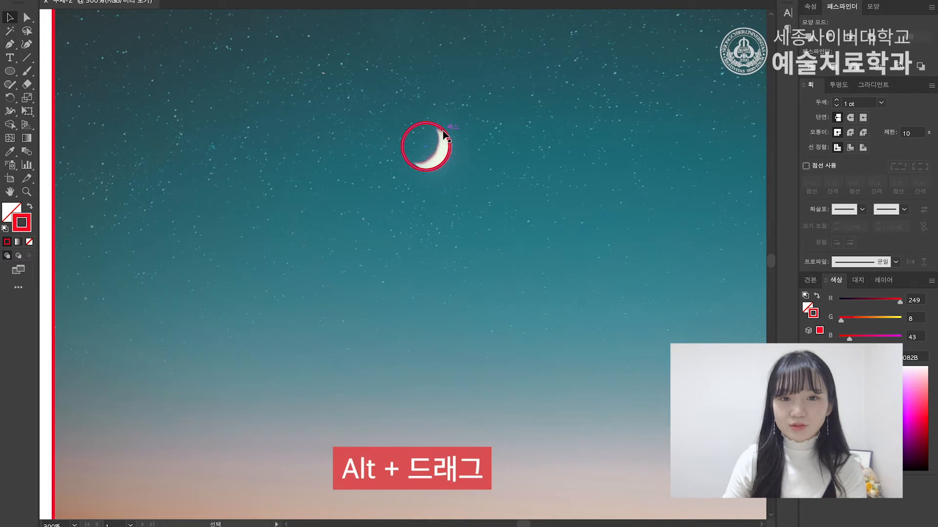
# Place a slightly smaller copy of the circle along the moon's inner curve and subtract it with Minus Front to form a crescent.
pyautogui.moveTo(443, 132); pyautogui.dragTo(395, 120)
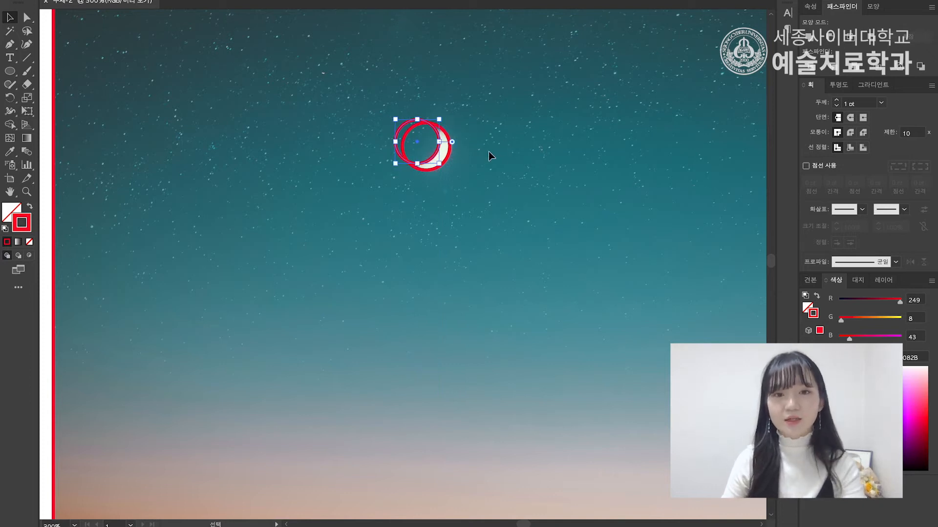
pyautogui.click(476, 180)
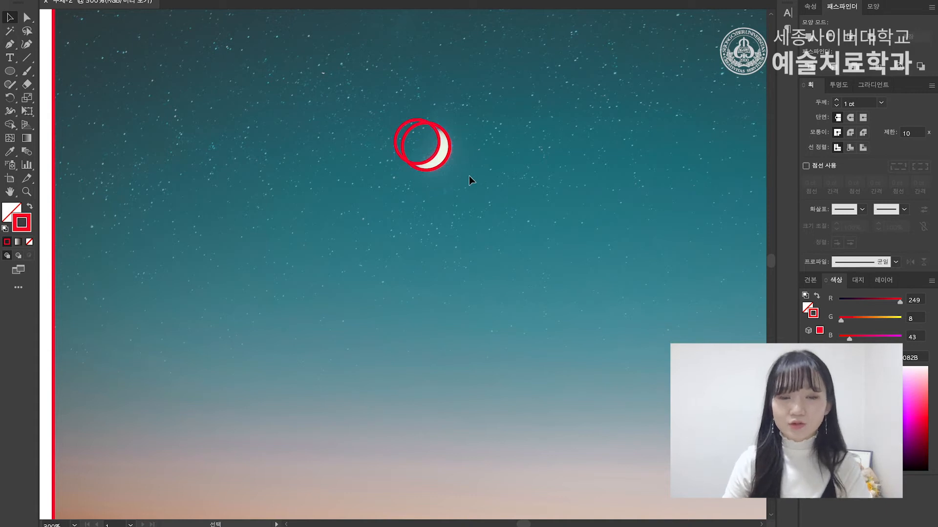
pyautogui.moveTo(353, 91); pyautogui.dragTo(488, 186)
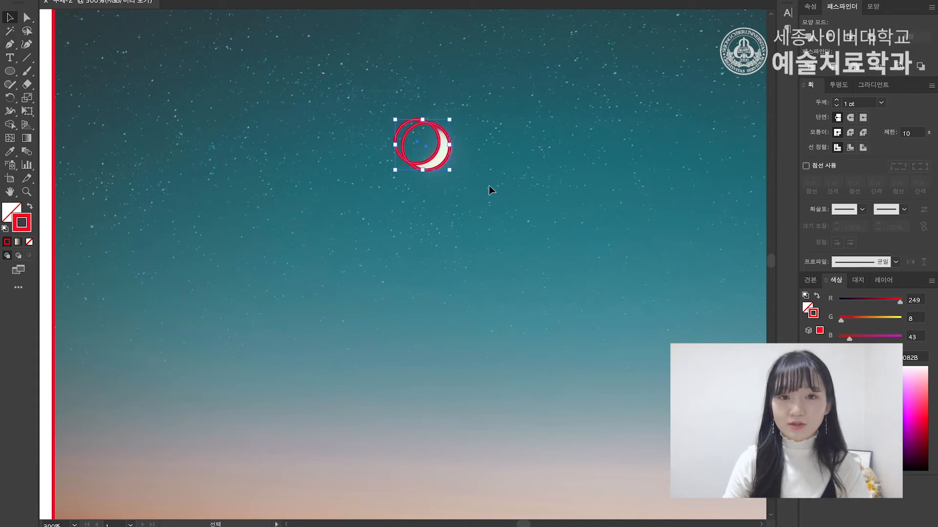
pyautogui.click(458, 102)
pyautogui.click(450, 156)
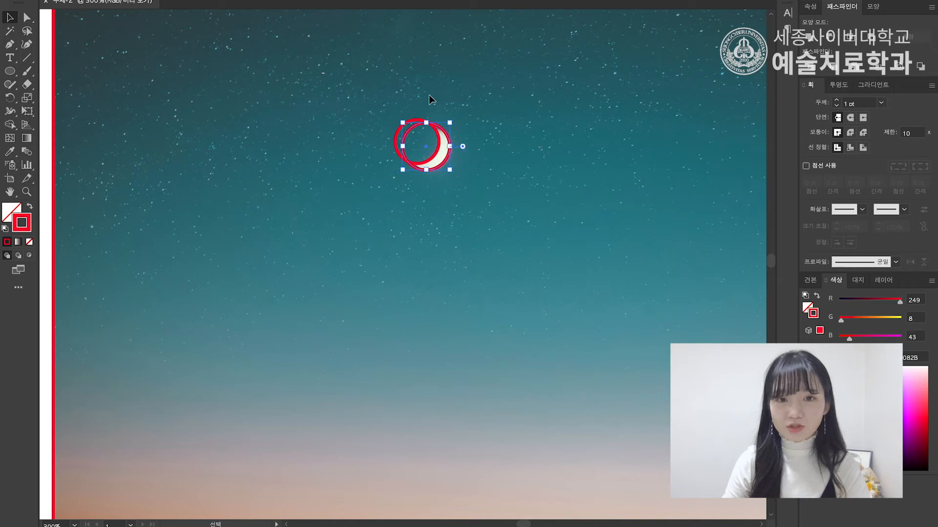
pyautogui.click(521, 158)
pyautogui.moveTo(381, 117); pyautogui.dragTo(472, 201)
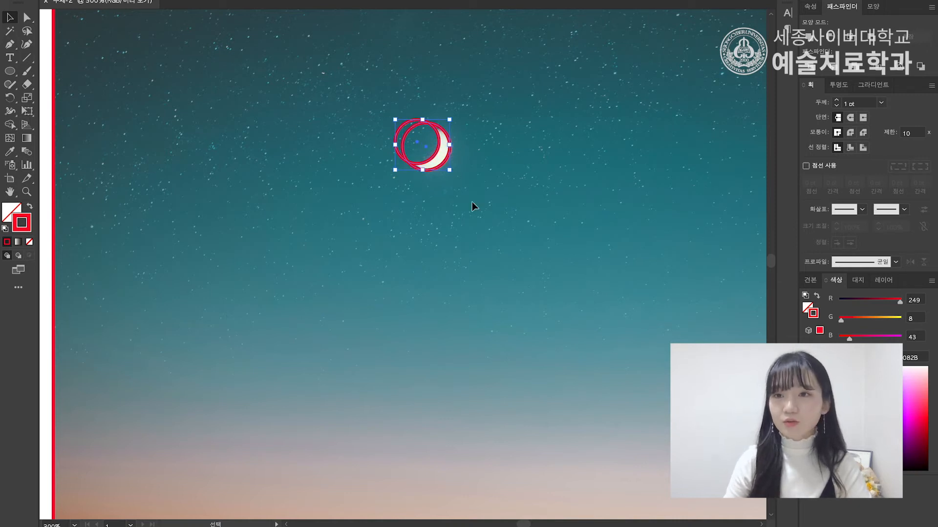
pyautogui.click(830, 39)
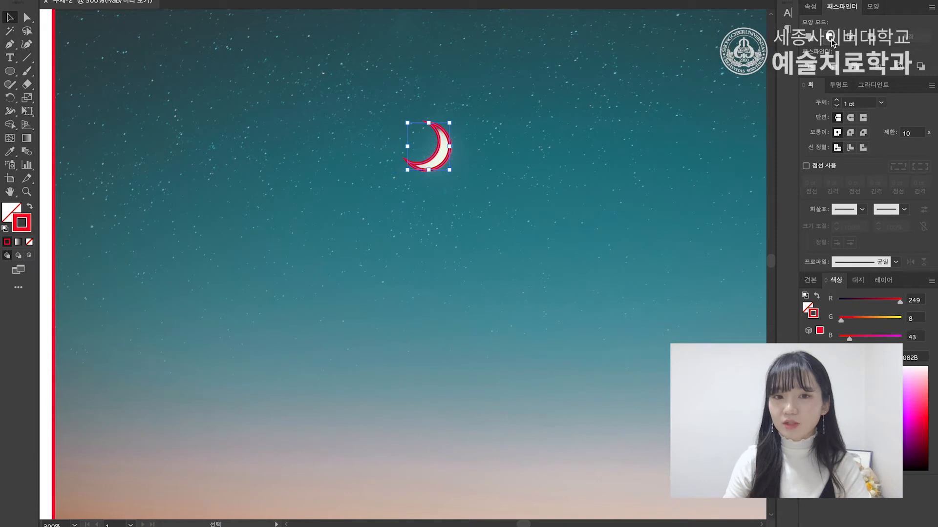
pyautogui.click(467, 203)
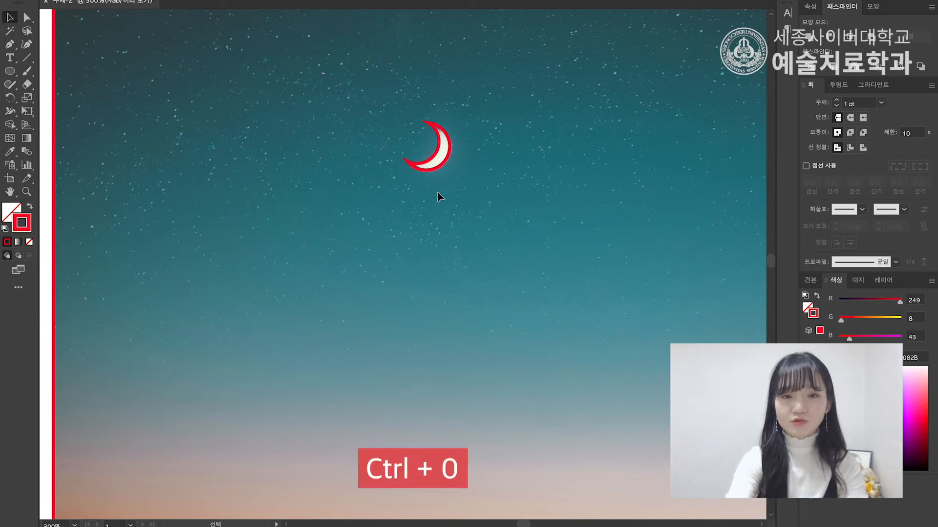
# Sample the dark brown of the reference photo's front hill with the Eyedropper while no shape is selected.
pyautogui.hotkey('ctrl', '0')
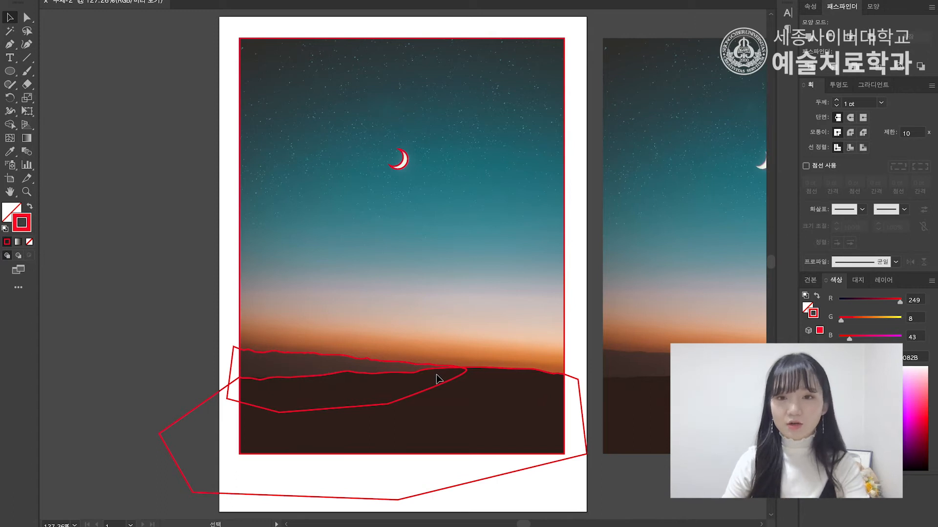
pyautogui.moveTo(570, 274); pyautogui.dragTo(420, 282)
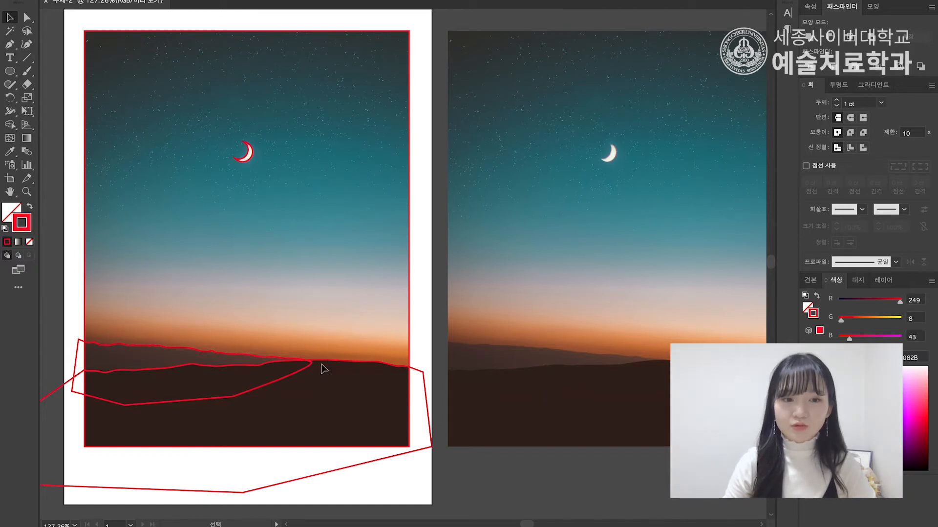
pyautogui.click(168, 349)
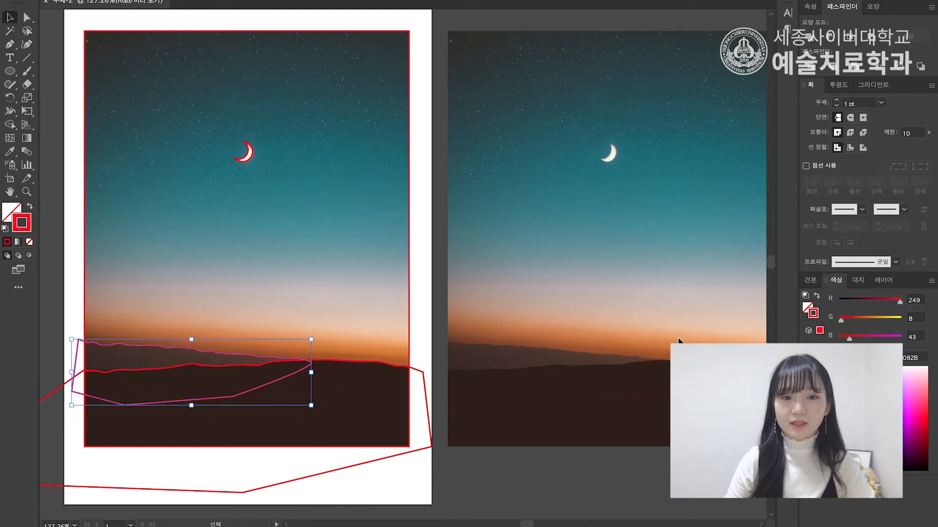
pyautogui.click(443, 333)
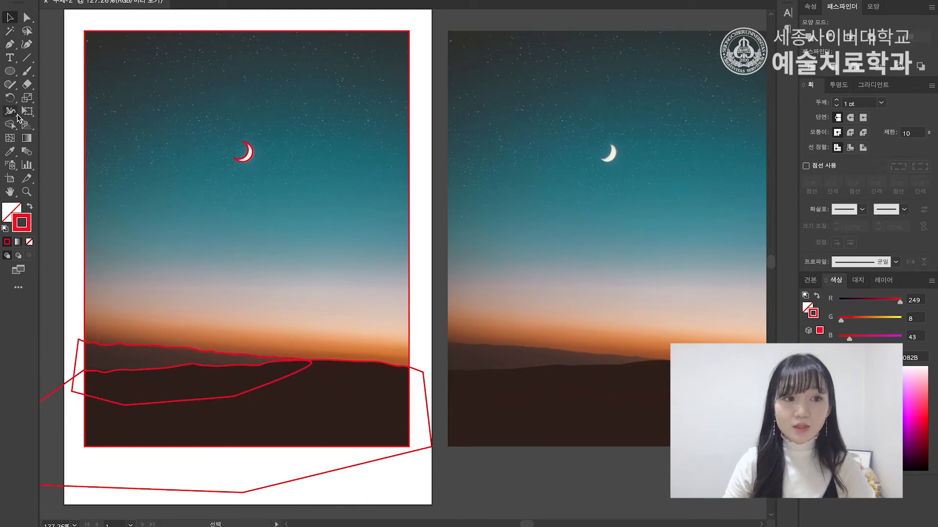
pyautogui.click(10, 152)
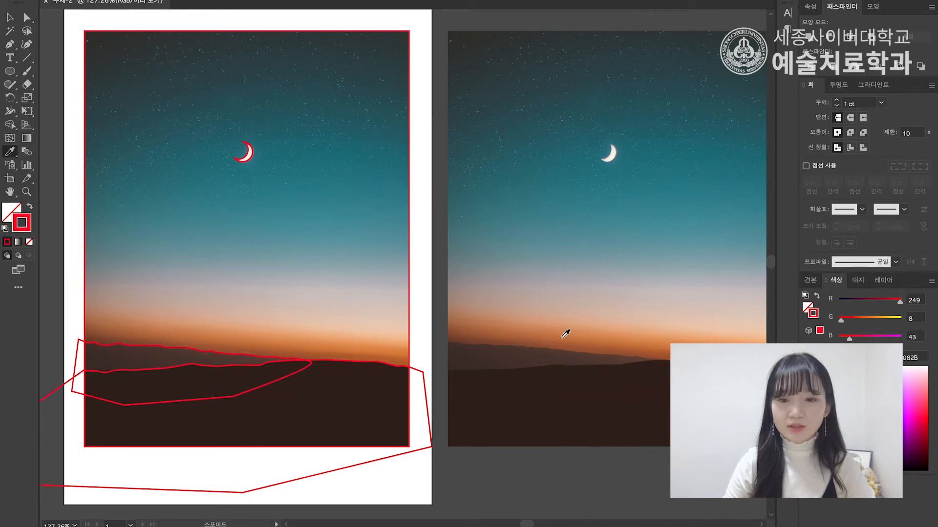
pyautogui.click(642, 411)
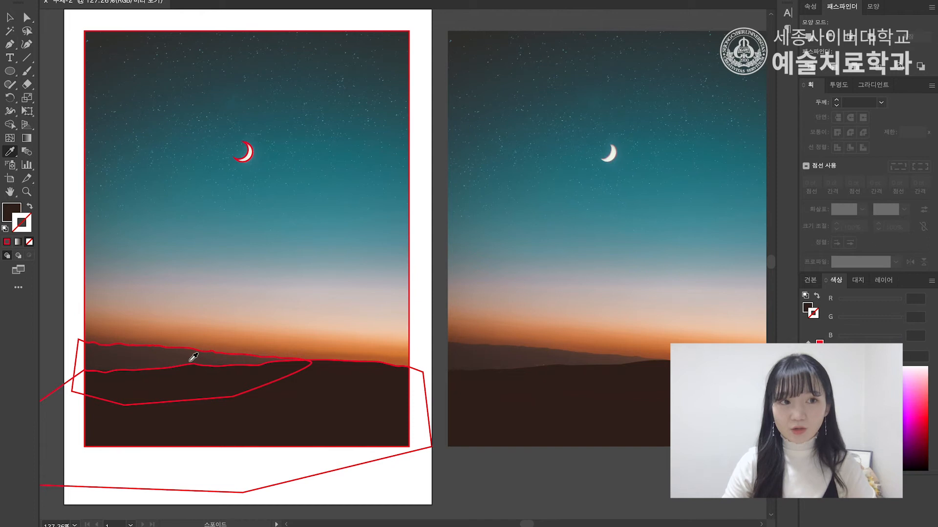
# Select the front hill shape and fill it with the dark brown sampled from the reference photo's front hill.
pyautogui.click(10, 18)
pyautogui.click(356, 363)
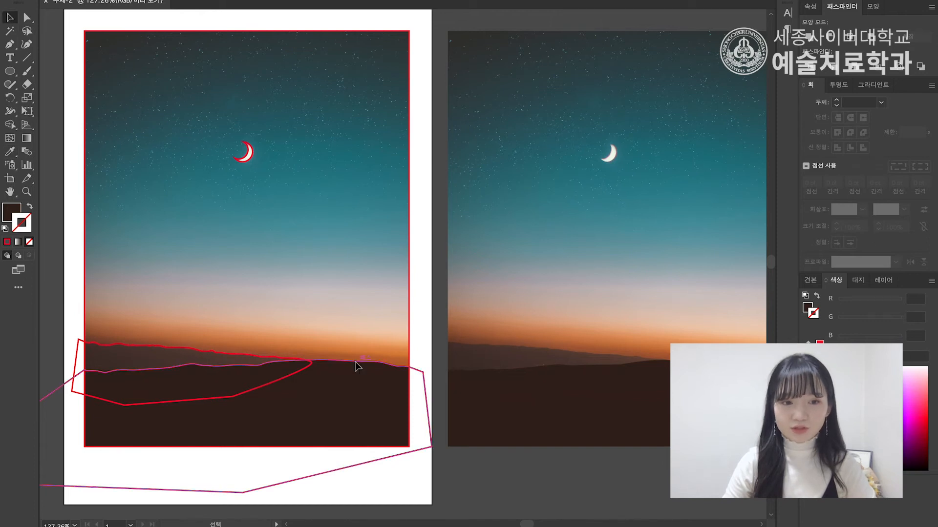
pyautogui.click(356, 362)
pyautogui.click(149, 344)
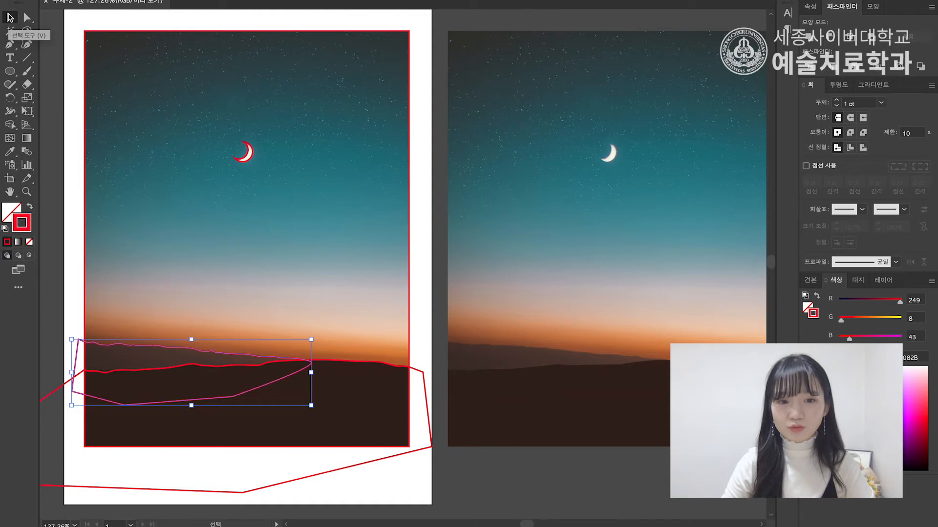
pyautogui.click(348, 363)
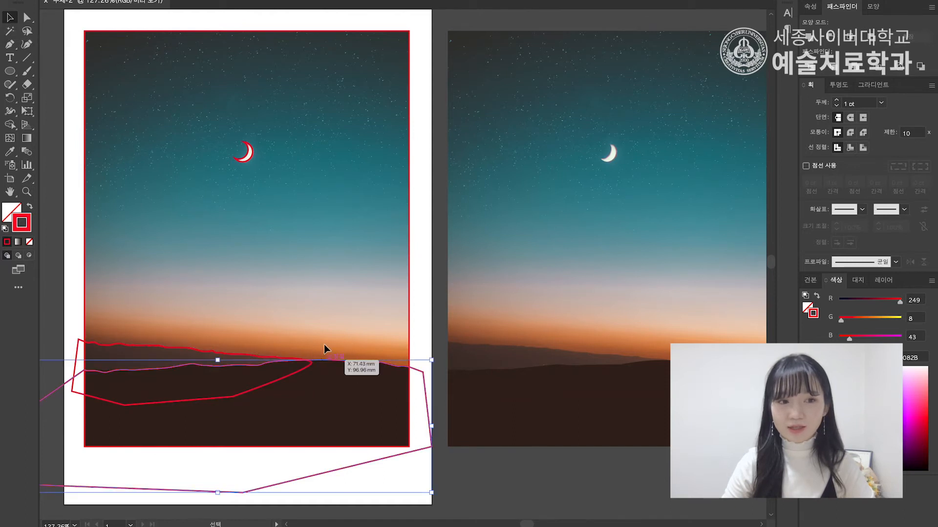
pyautogui.press('i')
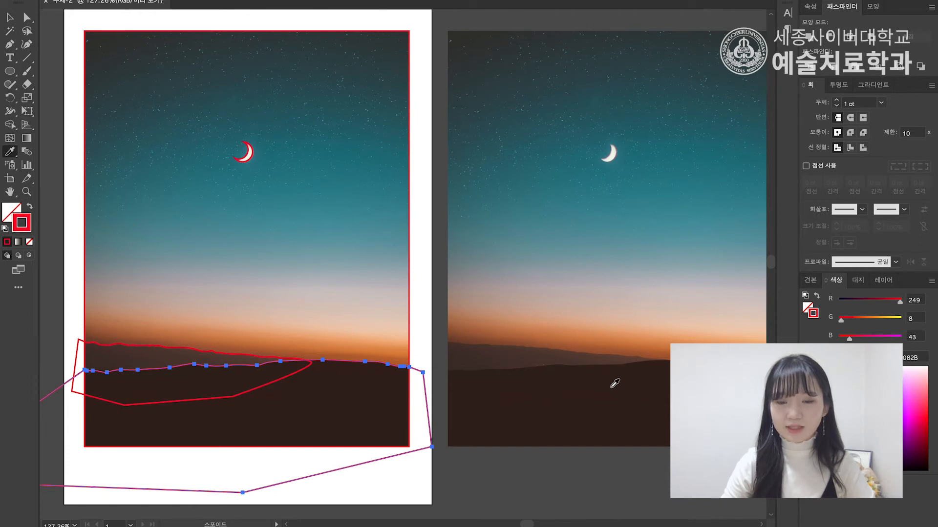
pyautogui.click(621, 401)
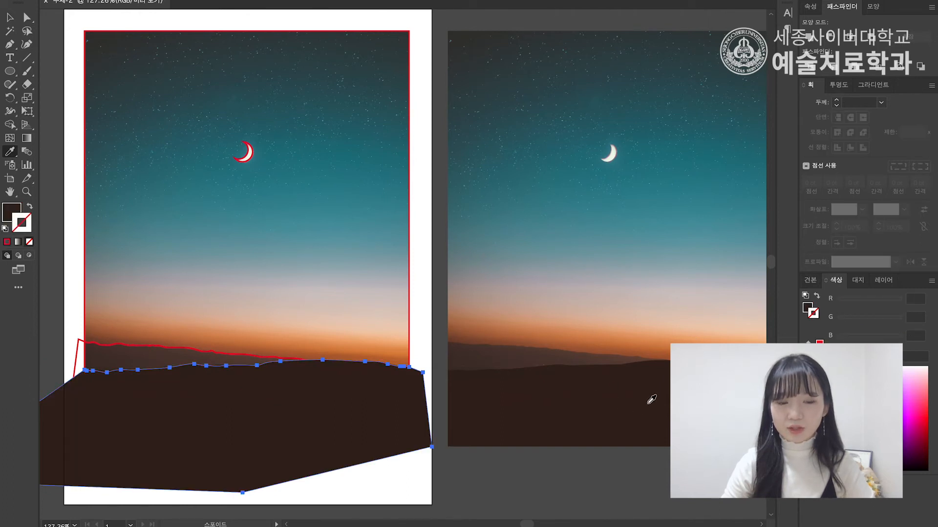
# Select the rear hill shape and fill it with a brown sampled near the left end of the reference photo's rear hill.
pyautogui.click(10, 17)
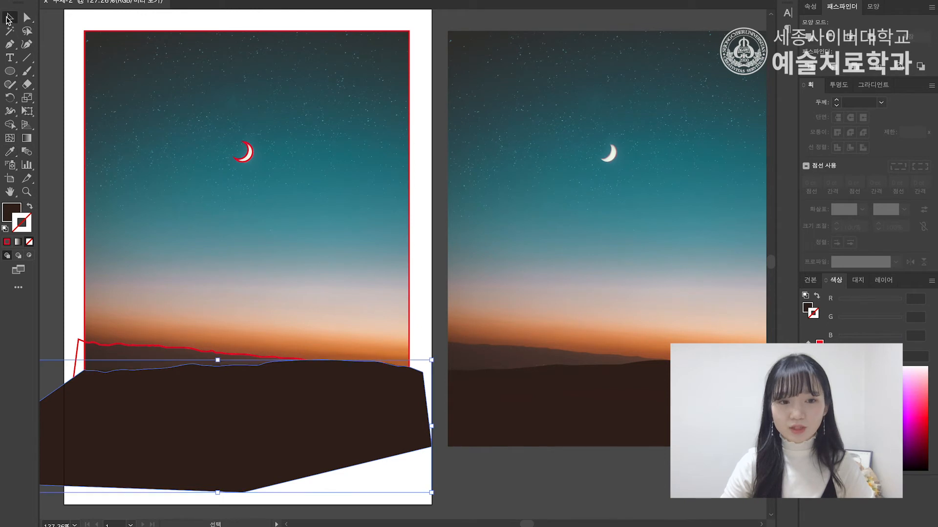
pyautogui.click(168, 357)
pyautogui.click(9, 151)
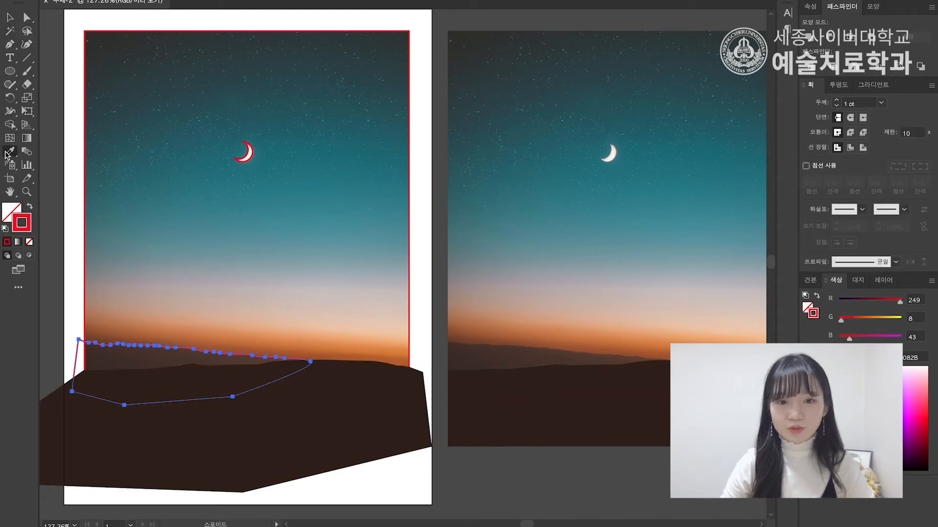
pyautogui.click(472, 356)
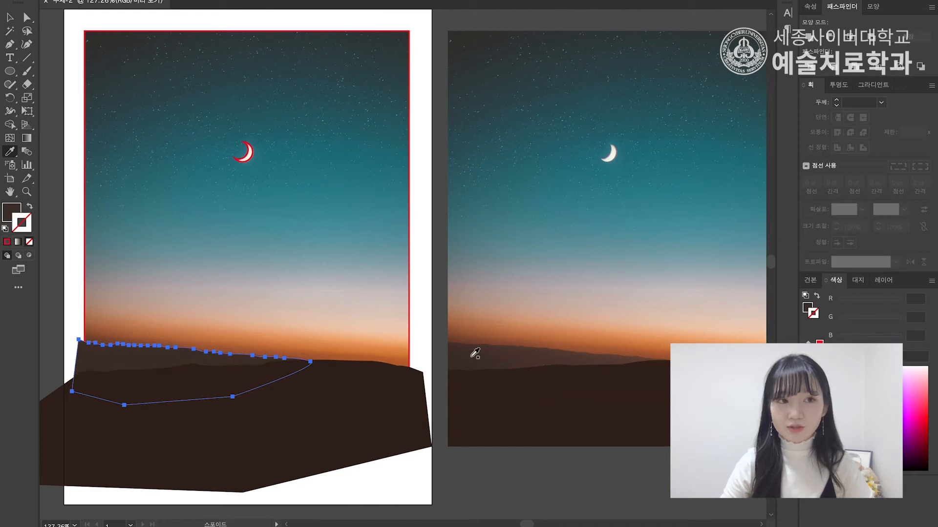
pyautogui.click(9, 18)
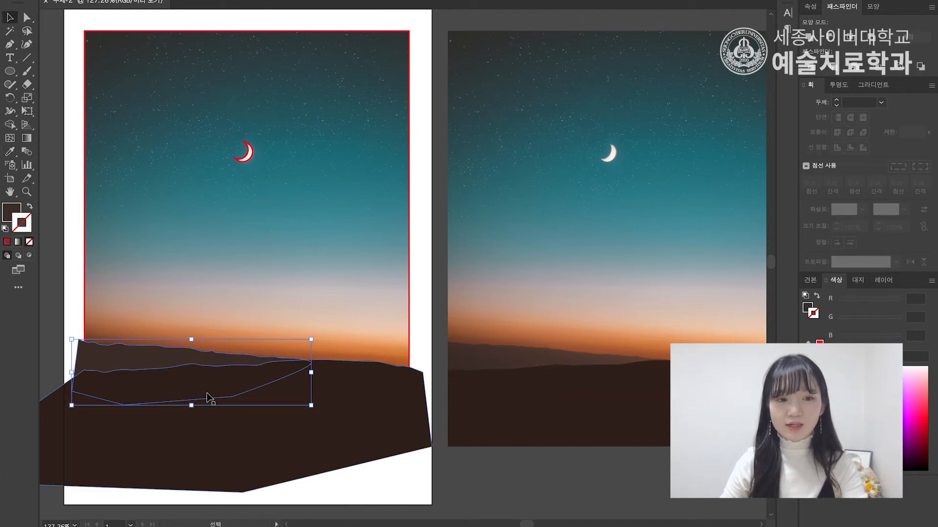
# Undo the rear hill's fill, refill it with a reddish brown sampled further along the reference photo's rear hill, and deselect it.
pyautogui.hotkey('shift', 'x')
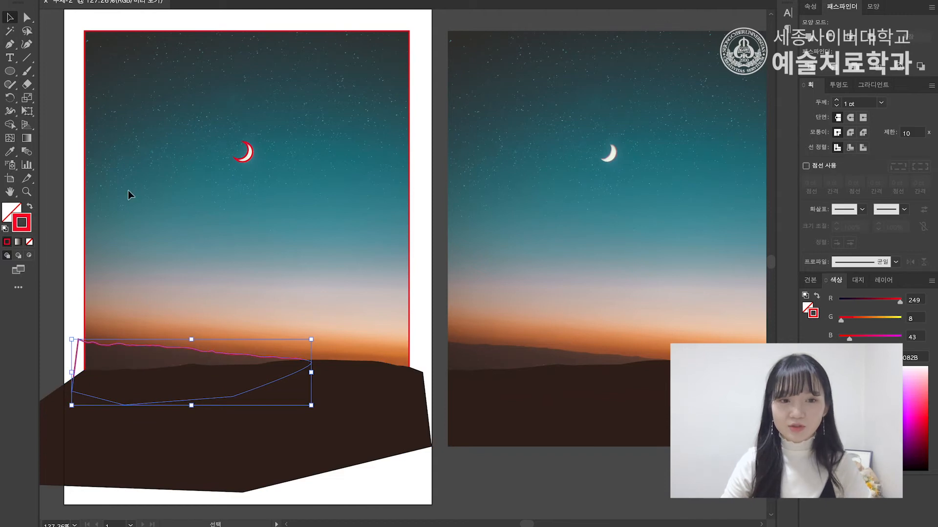
pyautogui.click(9, 151)
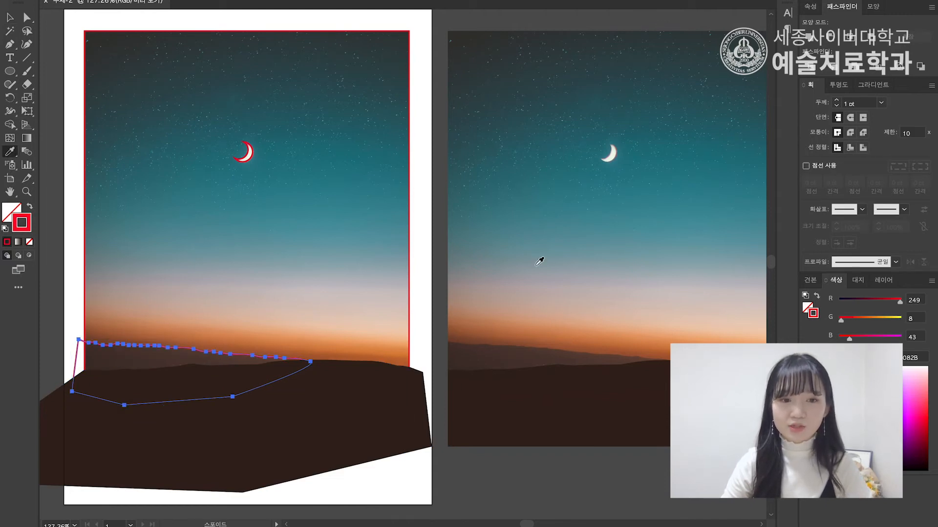
pyautogui.click(502, 357)
pyautogui.click(10, 17)
pyautogui.click(257, 85)
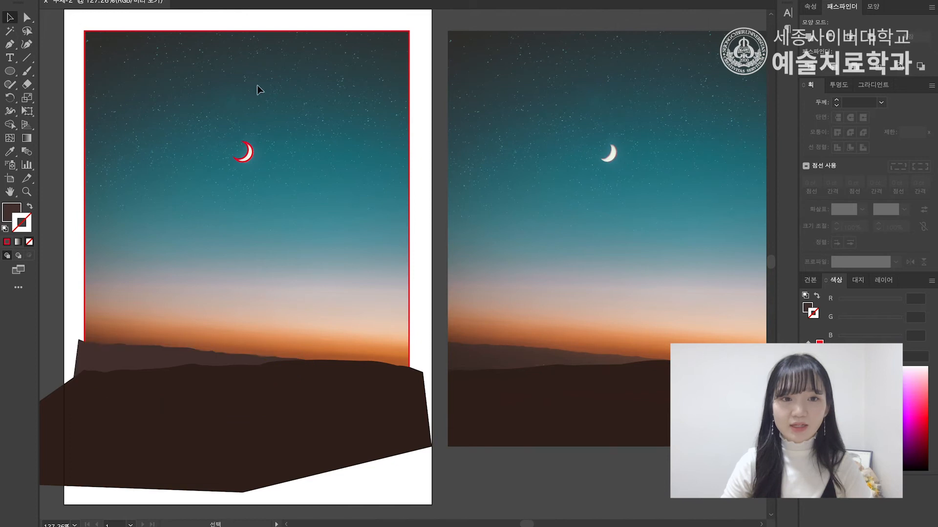
# Fill the crescent moon with the cream white sampled from the reference photo's moon, and deselect it.
pyautogui.click(250, 155)
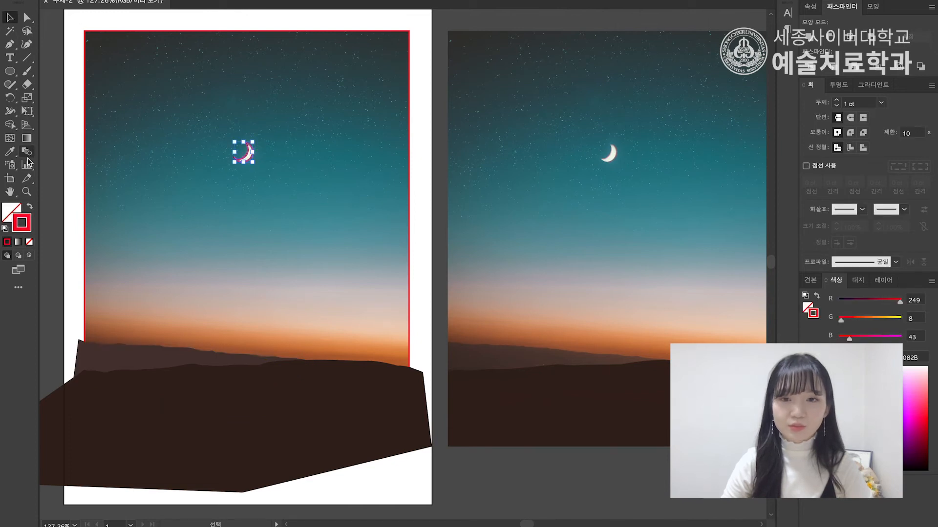
pyautogui.click(10, 152)
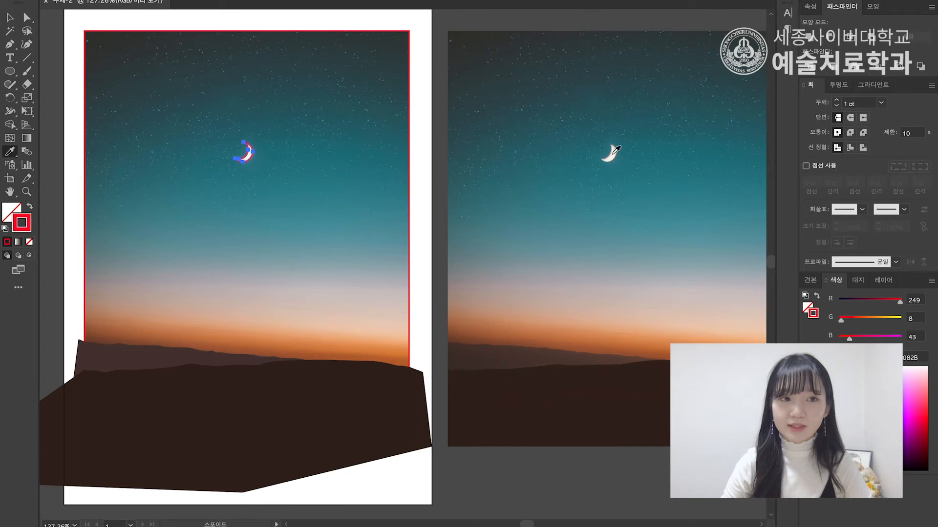
pyautogui.click(615, 152)
pyautogui.click(11, 18)
pyautogui.click(78, 24)
# Fill the sky rectangle with the teal sampled from the reference photo's sky just right of the moon.
pyautogui.click(409, 92)
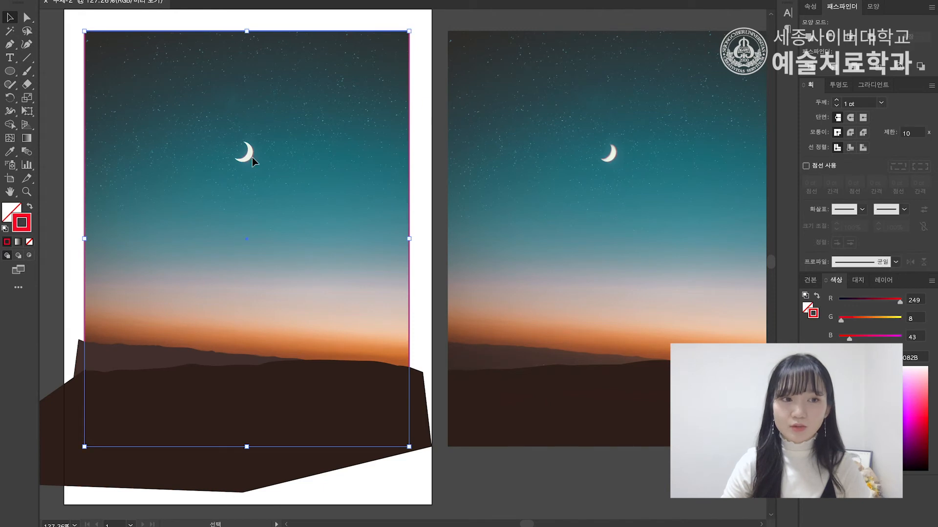
pyautogui.click(10, 153)
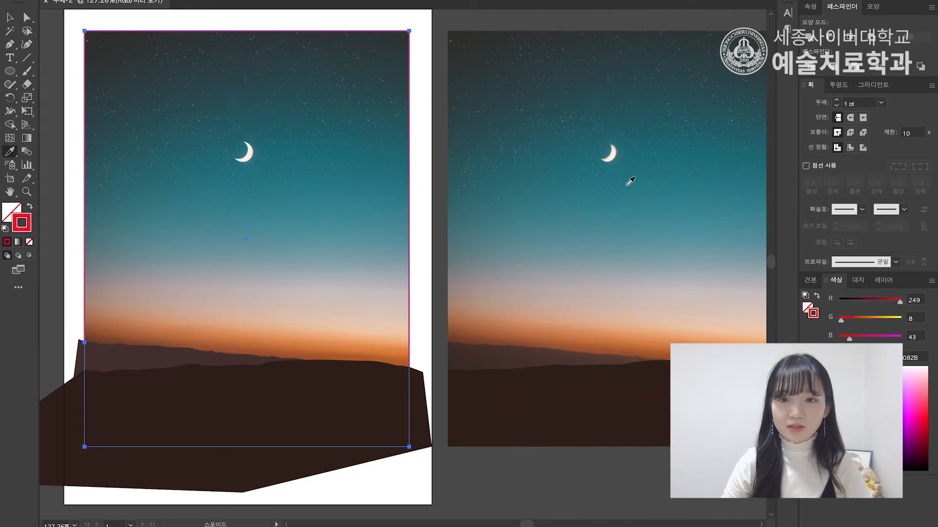
pyautogui.click(665, 160)
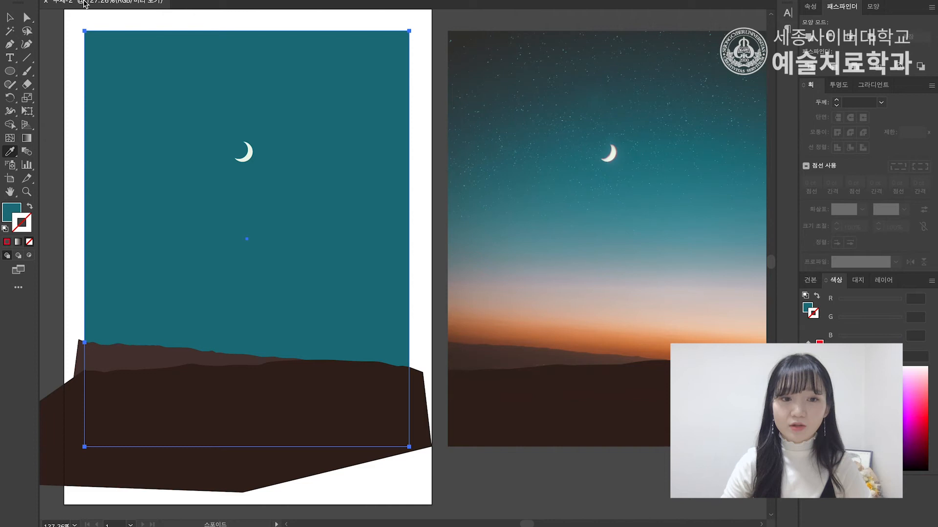
pyautogui.click(10, 17)
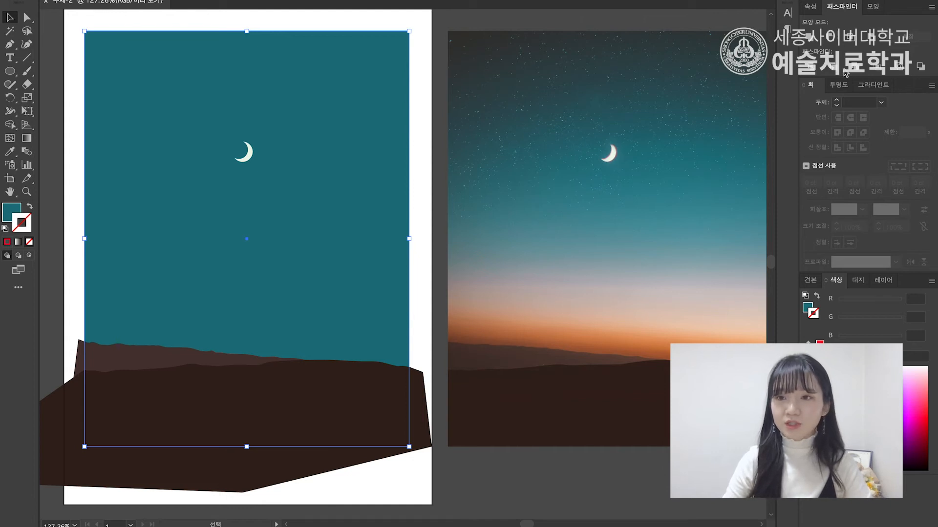
# Give the sky rectangle a linear white-teal-black gradient with the teal stop at about 43%, running from top to bottom at about -93°.
pyautogui.click(863, 86)
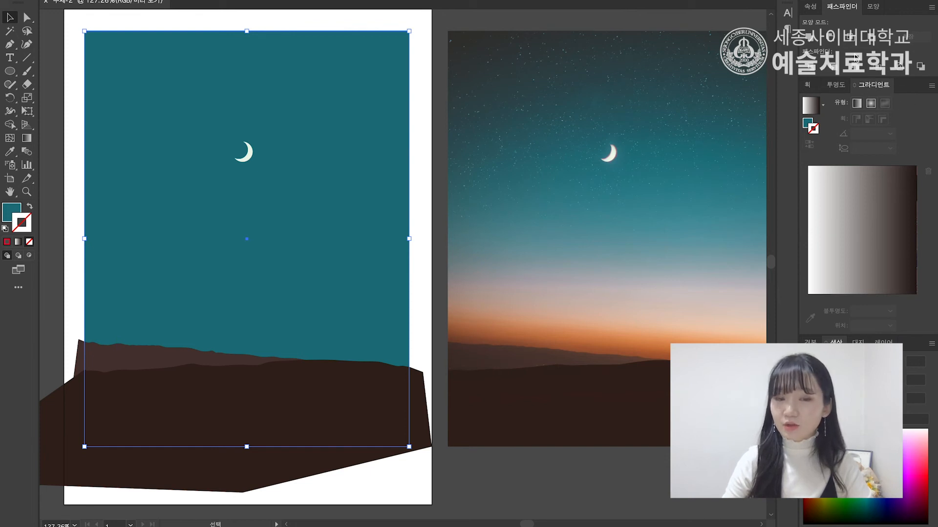
pyautogui.click(807, 126)
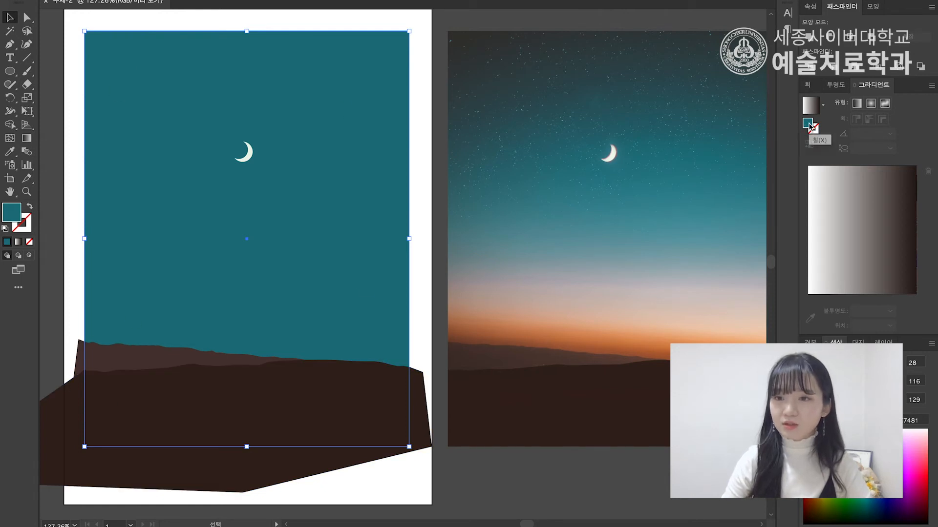
pyautogui.click(854, 207)
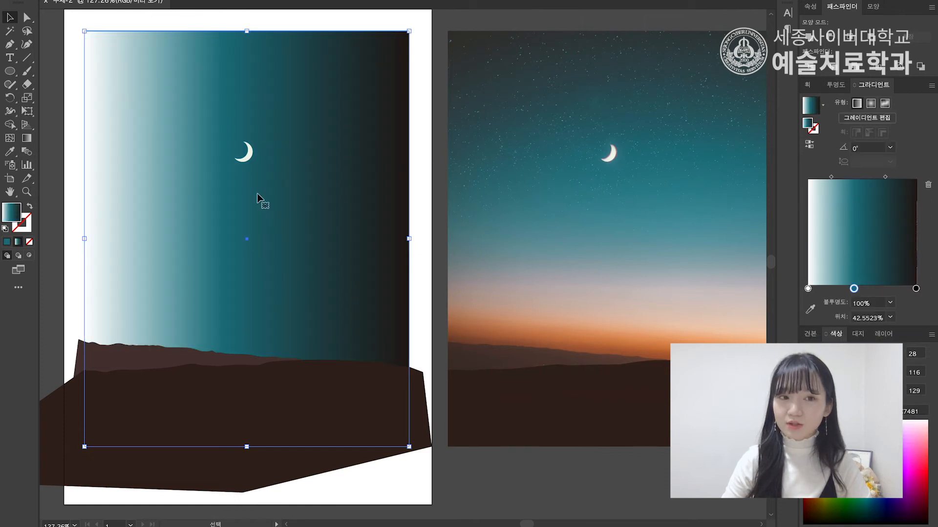
pyautogui.click(27, 138)
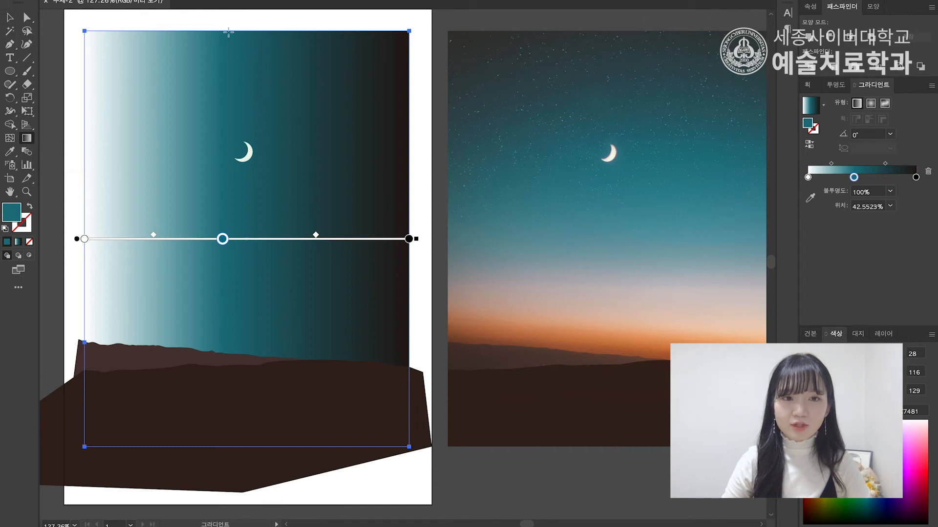
pyautogui.moveTo(228, 30); pyautogui.dragTo(205, 454)
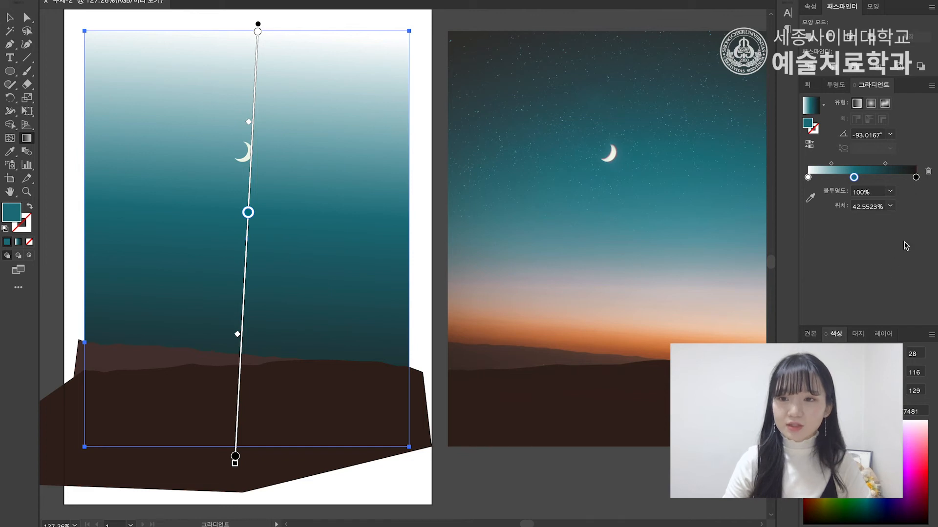
# Remove the black end stop from the sky gradient and move the teal stop to about 30%.
pyautogui.click(916, 178)
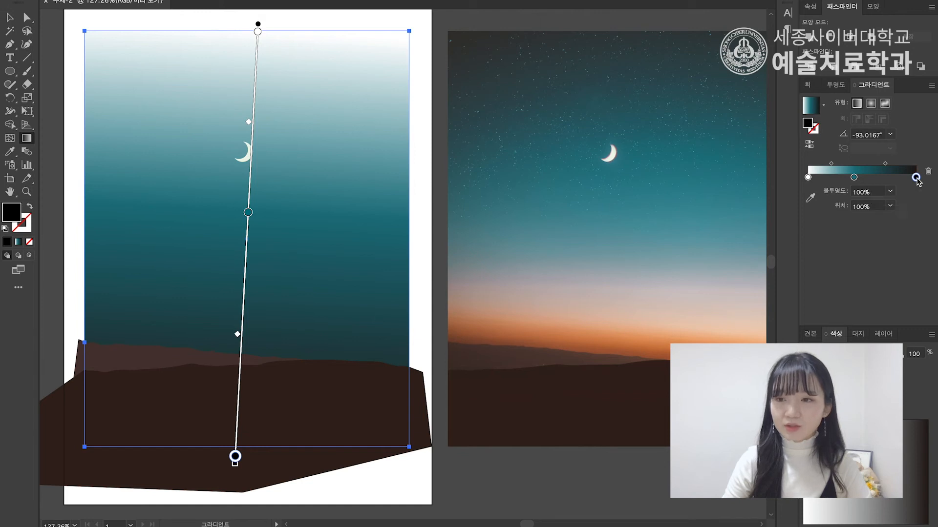
pyautogui.moveTo(916, 178); pyautogui.dragTo(903, 274)
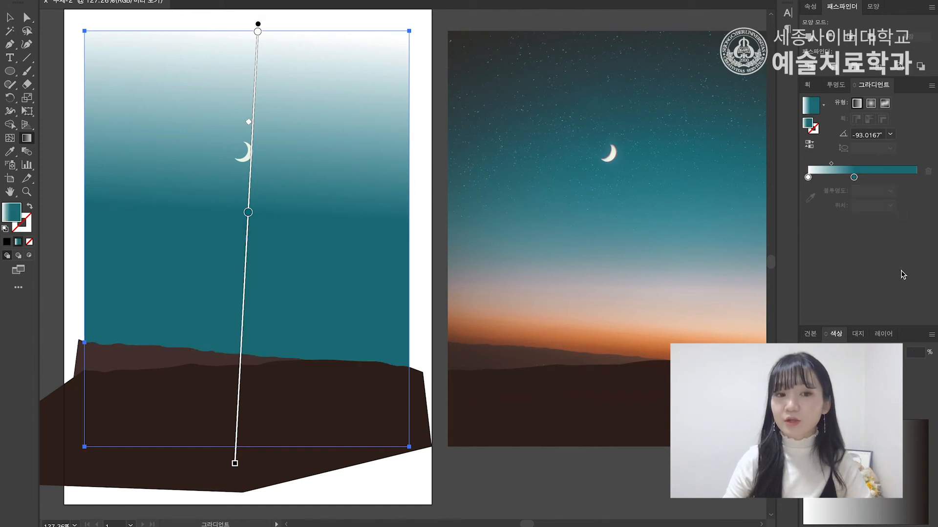
pyautogui.click(853, 178)
pyautogui.moveTo(854, 178)
pyautogui.mouseDown()
pyautogui.moveTo(876, 178)
pyautogui.moveTo(840, 177)
pyautogui.mouseUp()
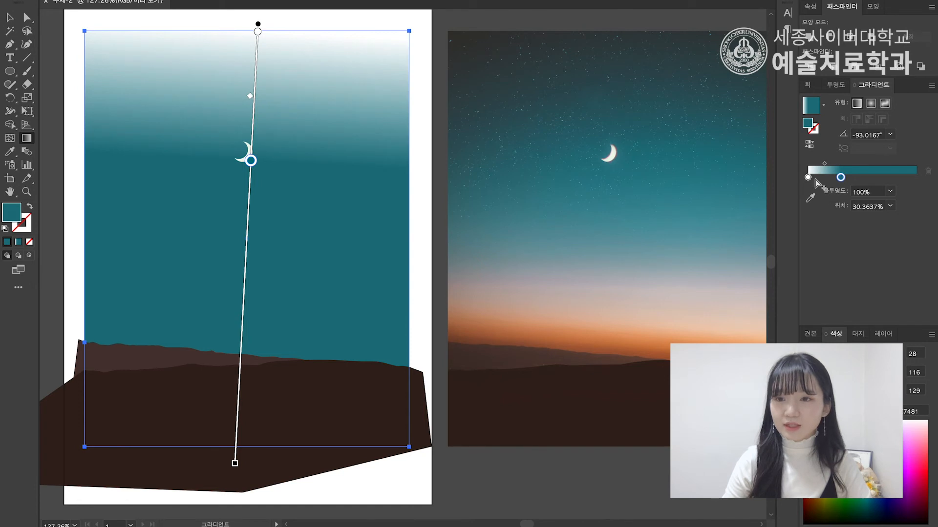
# Recolour the sky gradient's white start stop with the dark grey sampled from the top edge of the reference photo.
pyautogui.click(807, 177)
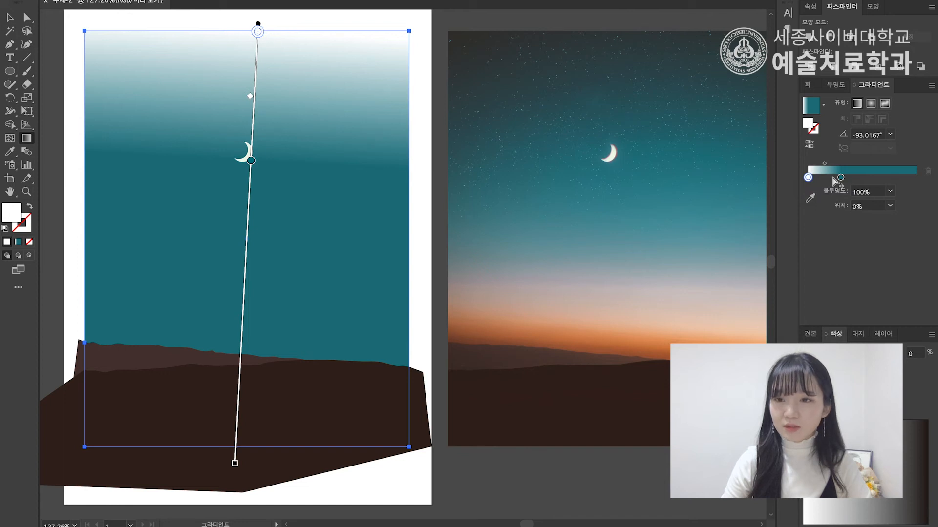
pyautogui.click(810, 198)
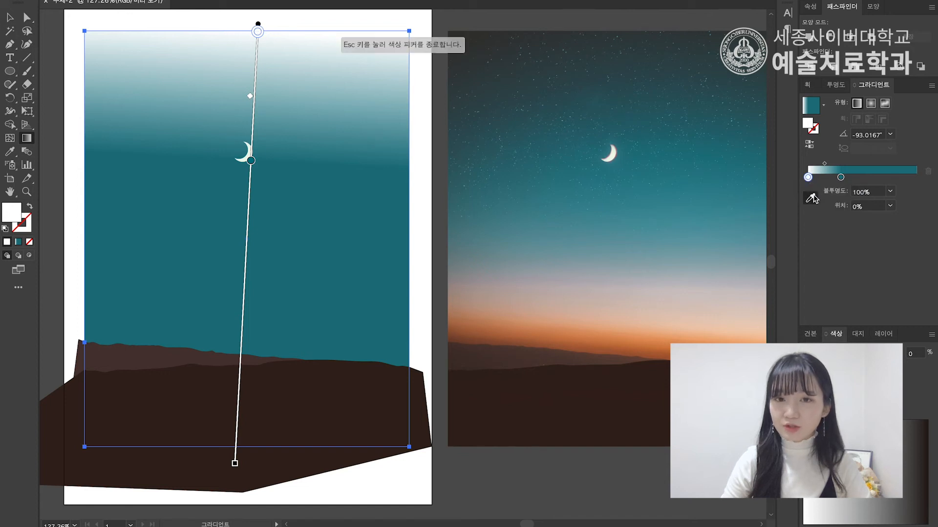
pyautogui.click(504, 31)
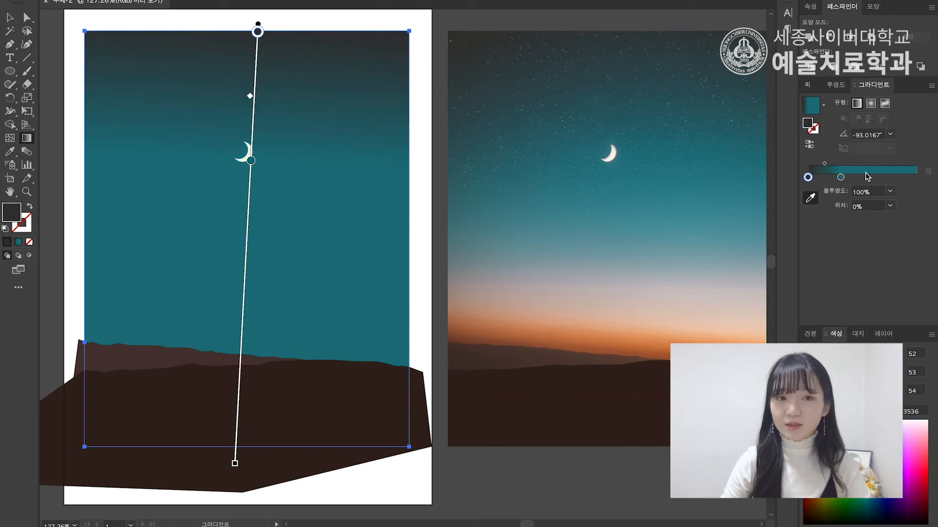
# Move the sky gradient's teal stop to about 23% and add a stop at about 58% in the pale mauve sampled above the photo's sunset.
pyautogui.moveTo(251, 162)
pyautogui.mouseDown()
pyautogui.moveTo(253, 115)
pyautogui.moveTo(249, 150)
pyautogui.moveTo(250, 130)
pyautogui.mouseUp()
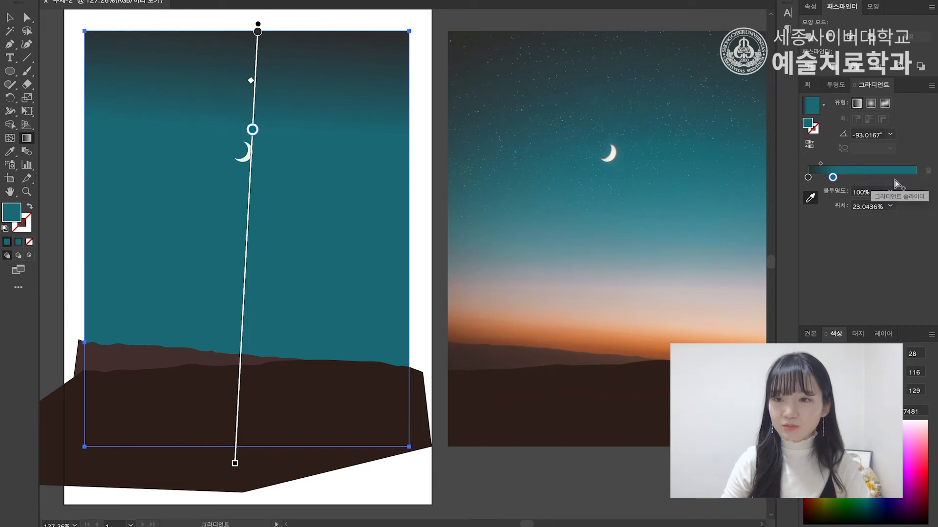
pyautogui.click(874, 179)
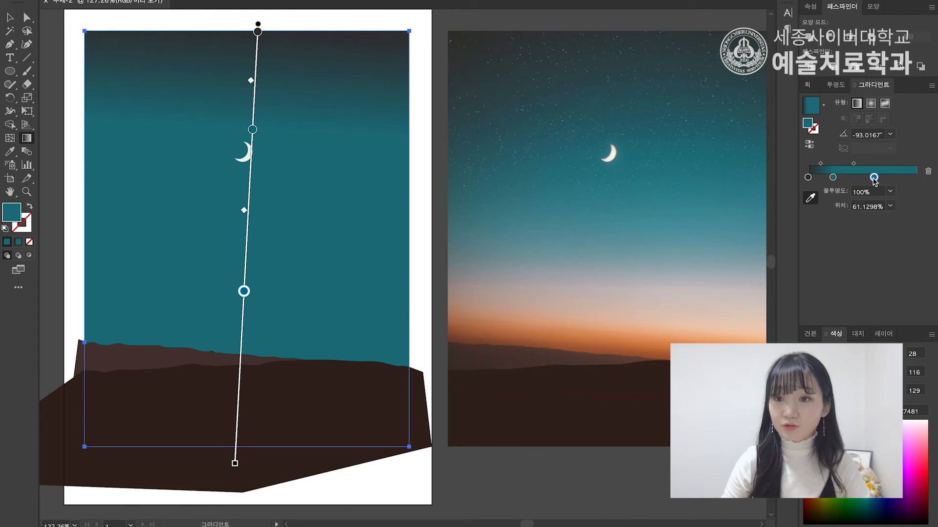
pyautogui.moveTo(876, 180)
pyautogui.mouseDown()
pyautogui.moveTo(862, 179)
pyautogui.moveTo(873, 178)
pyautogui.mouseUp()
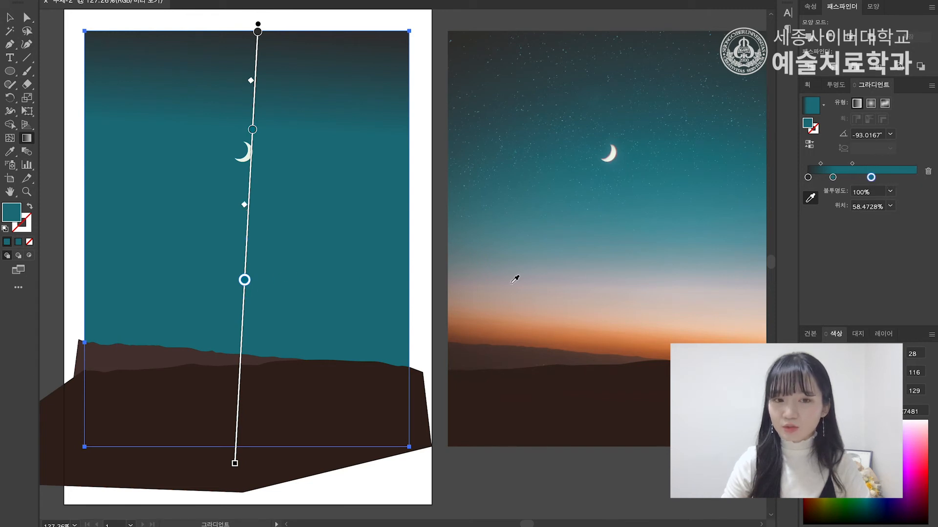
pyautogui.click(619, 281)
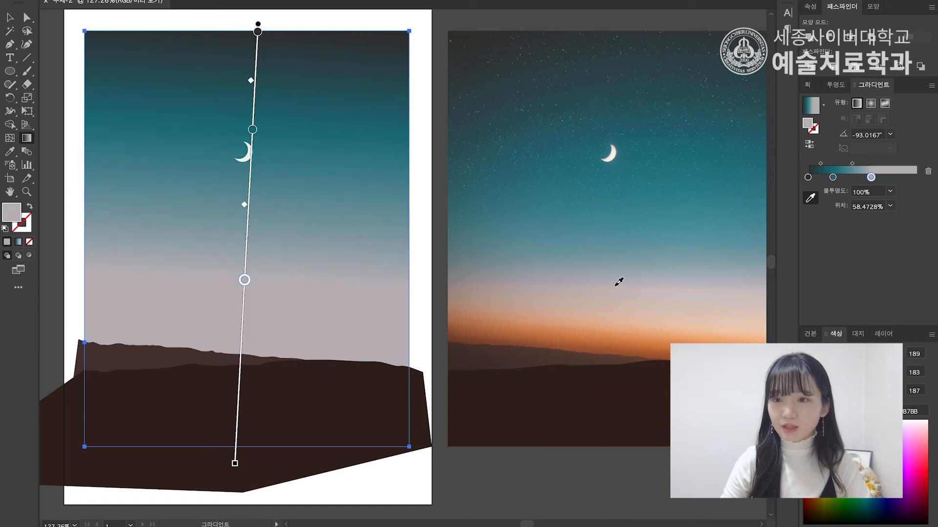
# Add a gradient stop at about 68% coloured with the orange sampled from the reference photo's sunset glow.
pyautogui.click(884, 178)
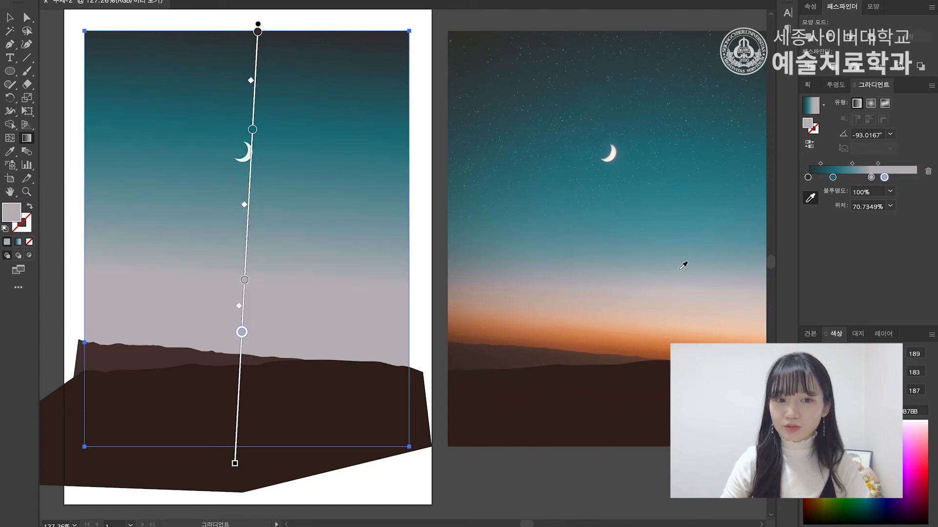
pyautogui.moveTo(242, 335); pyautogui.dragTo(242, 319)
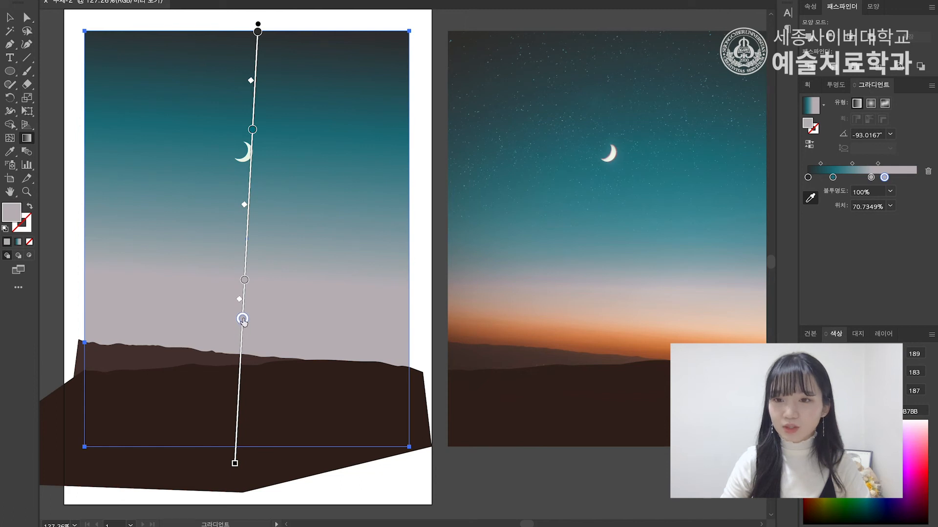
pyautogui.click(584, 334)
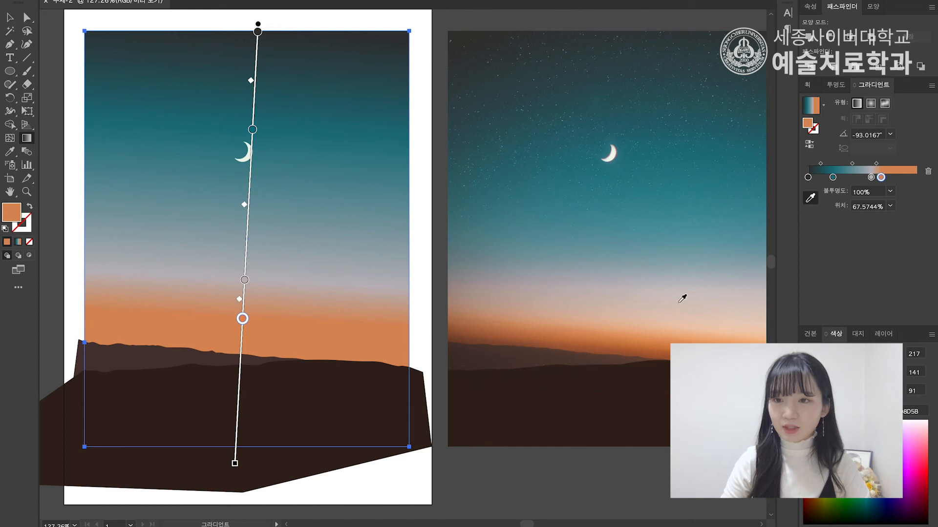
# Add a gradient stop at about 72% in the reddish brown sampled just above the reference photo's hills.
pyautogui.click(896, 177)
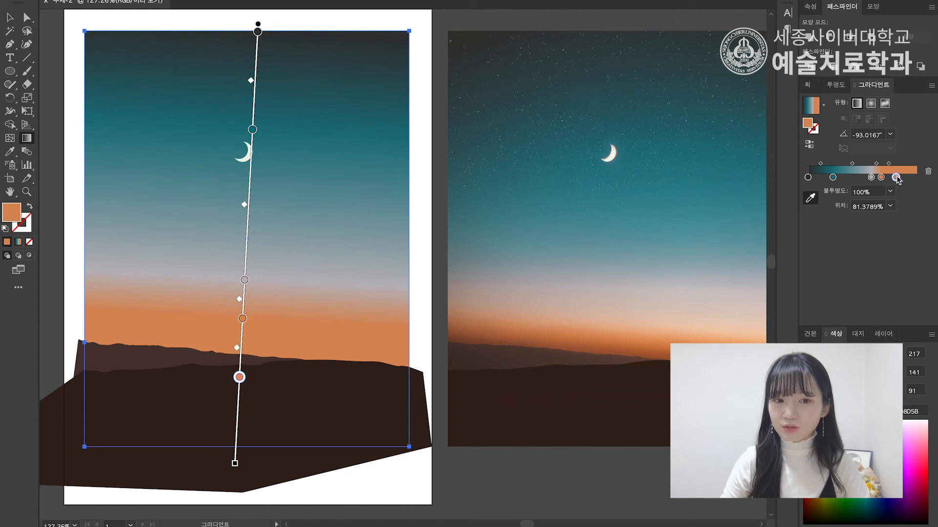
pyautogui.moveTo(896, 178); pyautogui.dragTo(886, 179)
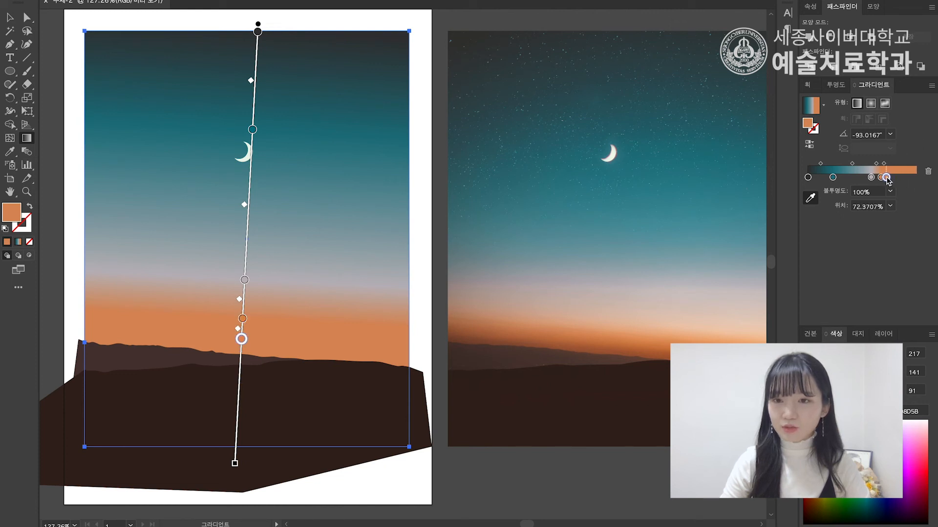
pyautogui.click(582, 345)
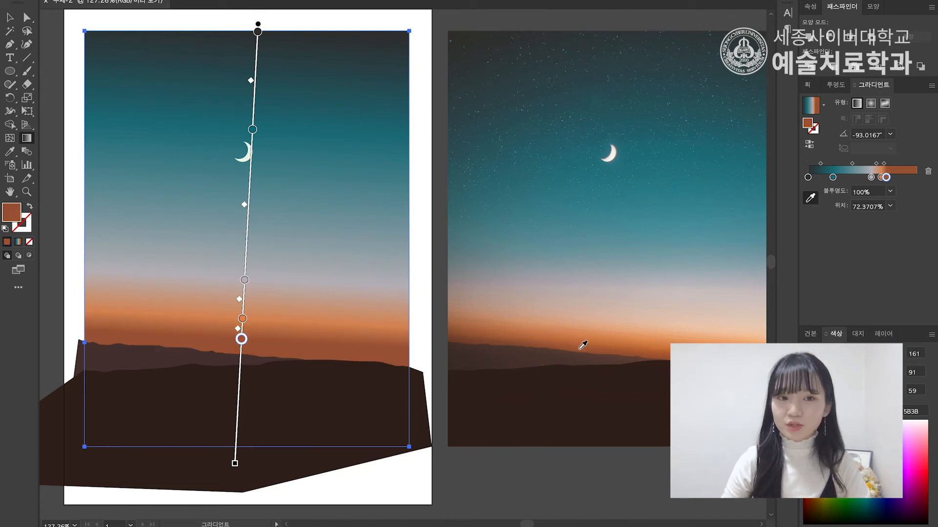
# Add a teal stop at about 44% sampled below the photo's moon, and recolour the 23% stop with the darker teal above the moon.
pyautogui.click(856, 178)
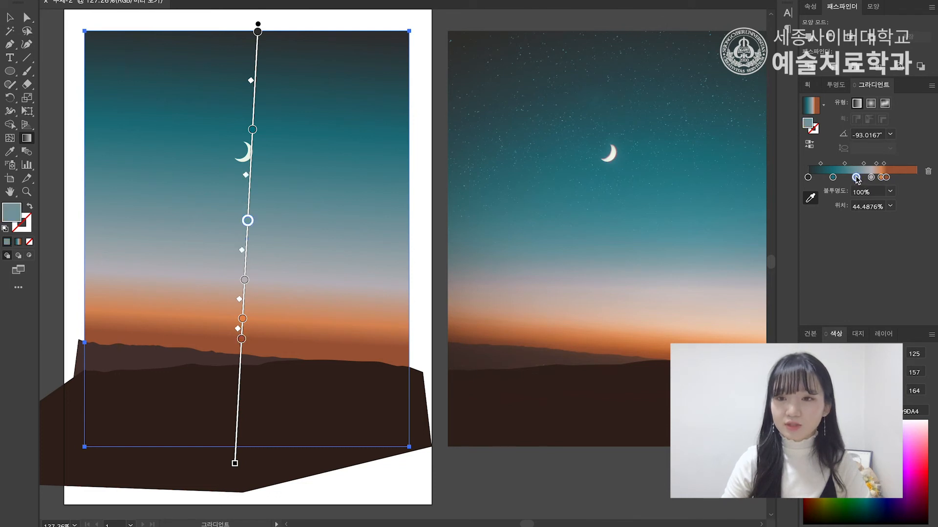
pyautogui.click(631, 209)
pyautogui.click(833, 177)
pyautogui.click(626, 121)
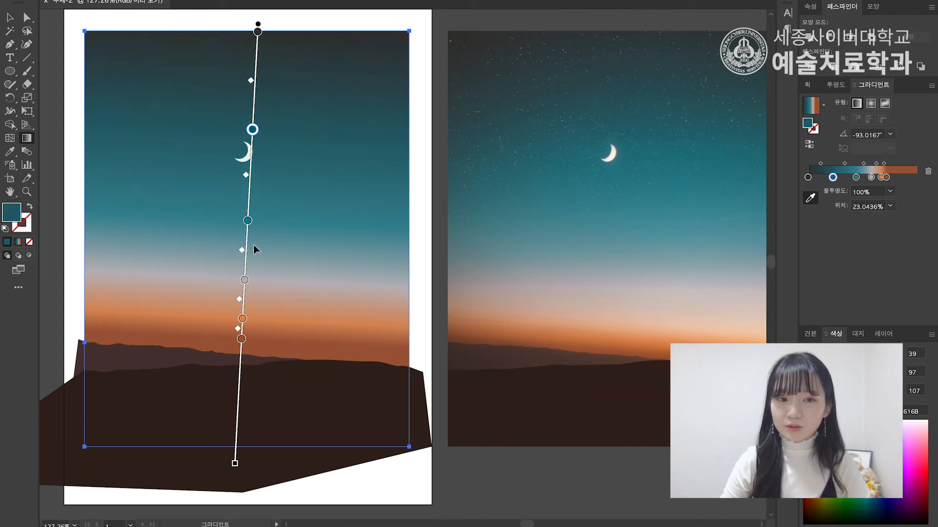
# Rebalance the sky gradient to match the photo, with the lower teal stop at about 42%, lower orange stops and a brown stop at about 97%.
pyautogui.moveTo(248, 221); pyautogui.dragTo(249, 198)
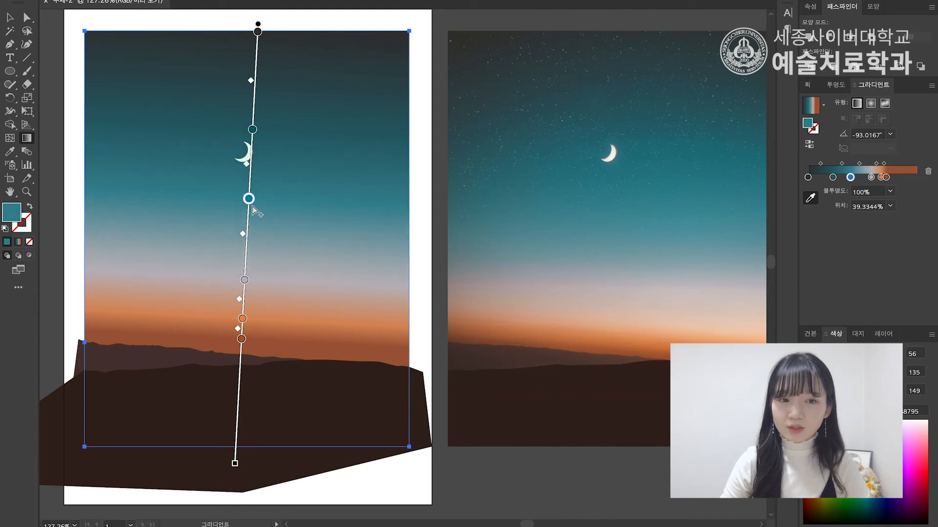
pyautogui.moveTo(249, 198); pyautogui.dragTo(249, 188)
pyautogui.moveTo(244, 280); pyautogui.dragTo(241, 305)
pyautogui.moveTo(241, 339); pyautogui.dragTo(236, 442)
pyautogui.click(241, 344)
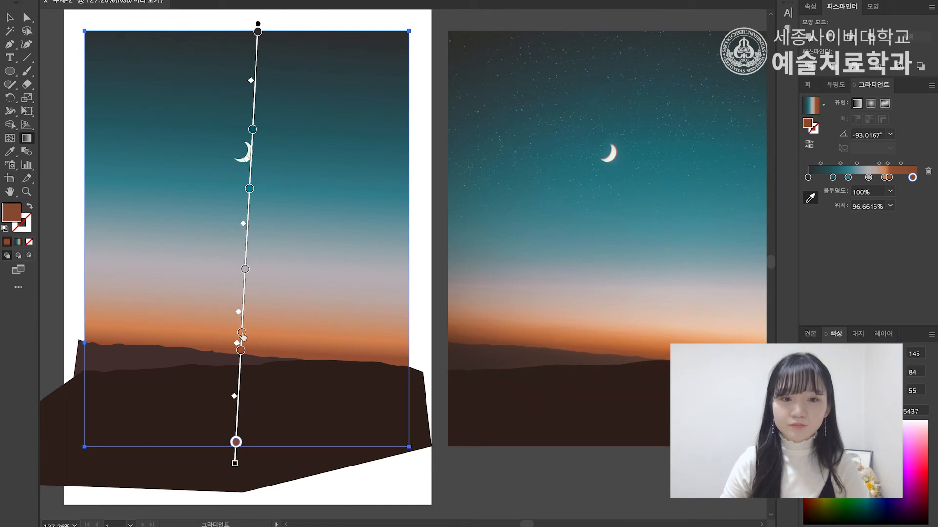
pyautogui.click(242, 333)
pyautogui.moveTo(245, 269); pyautogui.dragTo(244, 278)
pyautogui.moveTo(249, 190); pyautogui.dragTo(248, 213)
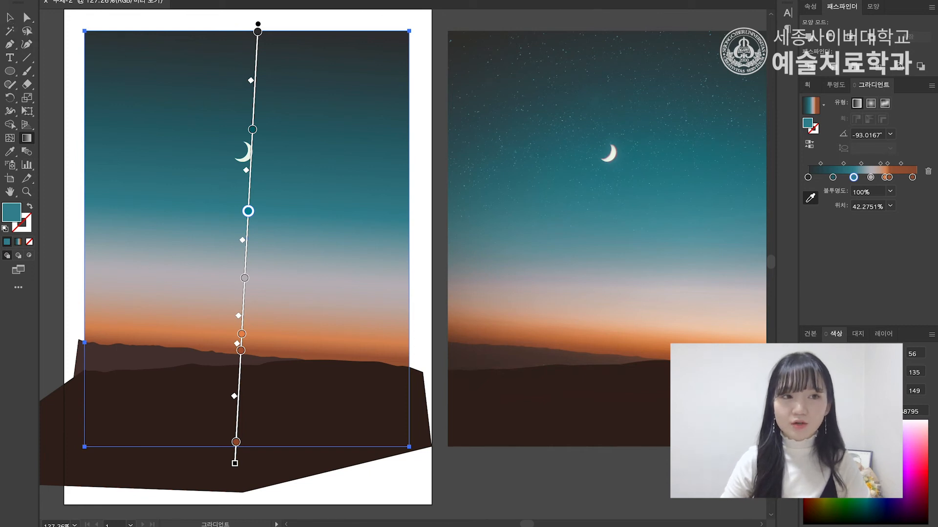
pyautogui.press('v')
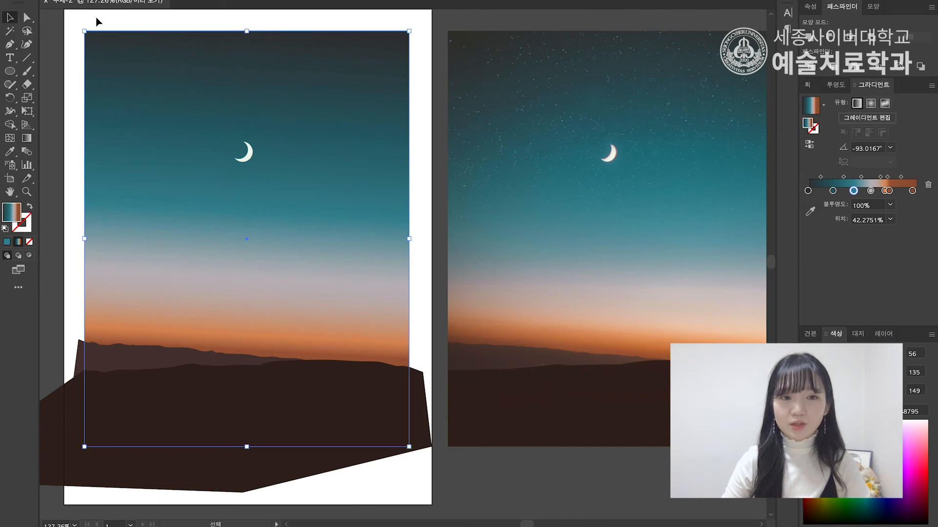
pyautogui.click(96, 19)
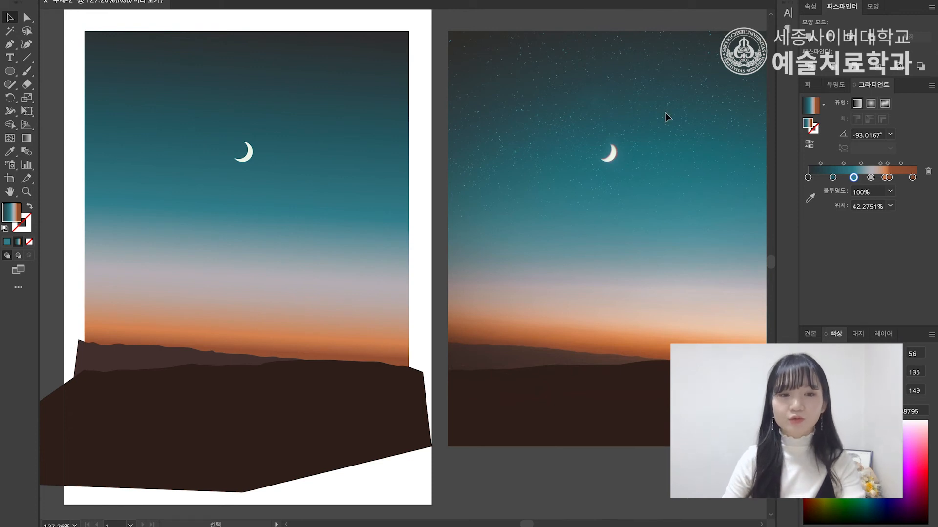
# Draw a tiny white-filled circle without a stroke as a star in the sky, up and right of the moon.
pyautogui.press('space')
pyautogui.moveTo(492, 136); pyautogui.dragTo(550, 146)
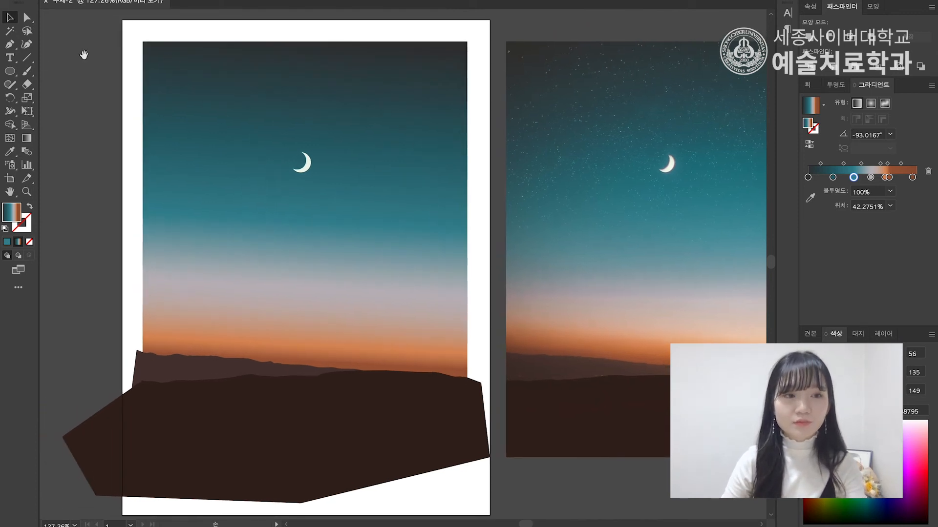
pyautogui.click(10, 72)
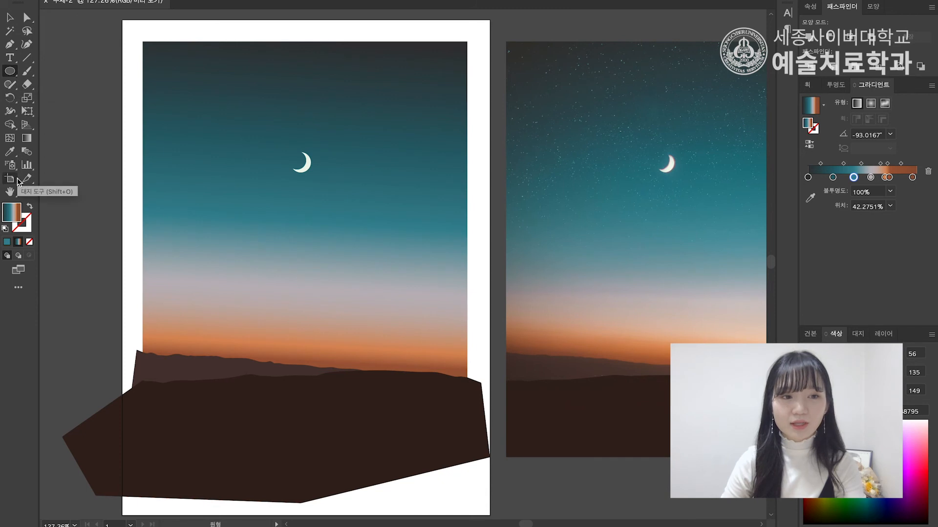
pyautogui.doubleClick(6, 214)
pyautogui.moveTo(214, 131); pyautogui.dragTo(199, 115)
pyautogui.click(456, 122)
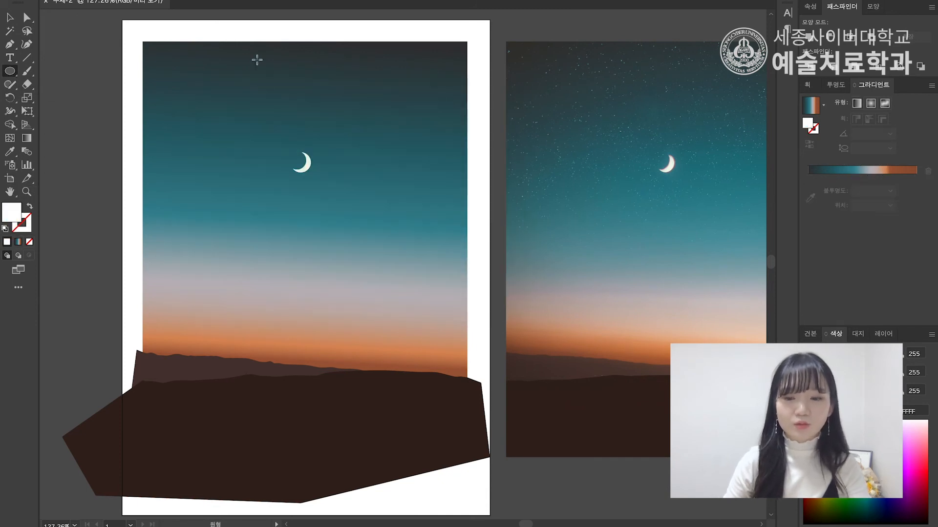
pyautogui.hotkey('ctrl', '=')
pyautogui.hotkey('ctrl', '=')
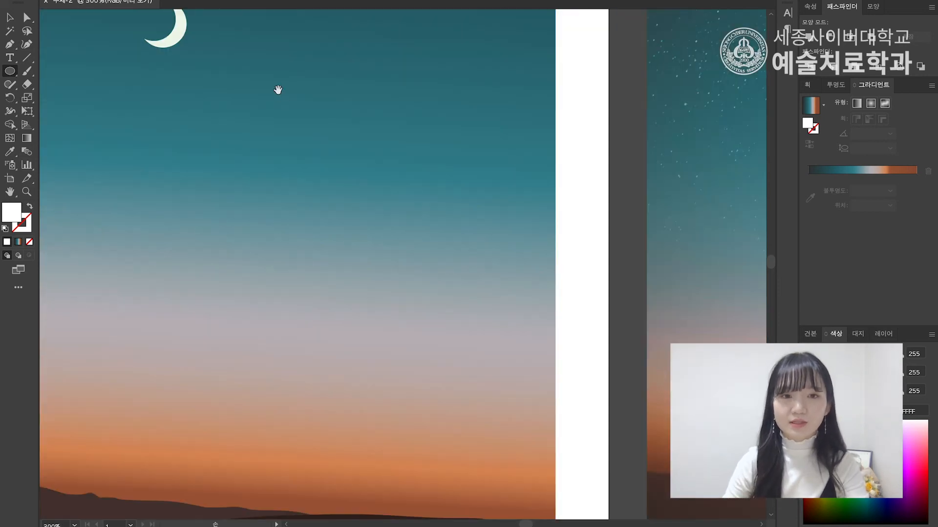
pyautogui.moveTo(278, 90); pyautogui.dragTo(454, 327)
pyautogui.moveTo(432, 200); pyautogui.dragTo(440, 208)
pyautogui.press('v')
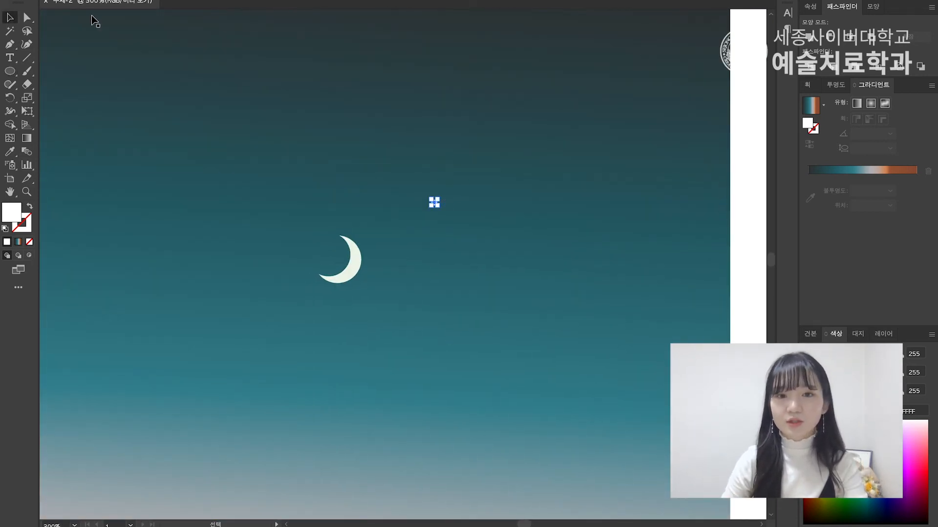
pyautogui.click(744, 163)
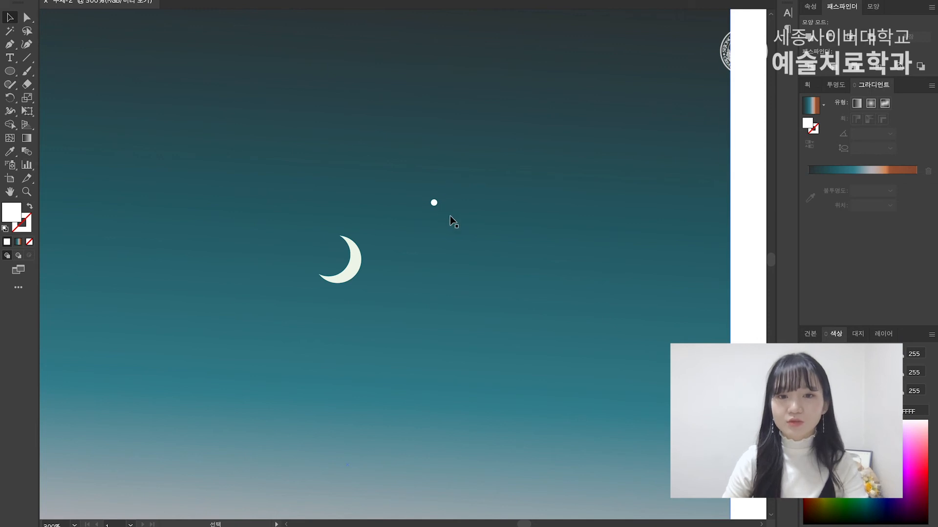
# Scale down the white star circle beside the moon.
pyautogui.scroll(-5, 450, 216)
pyautogui.scroll(3, 450, 215)
pyautogui.scroll(5, 453, 200)
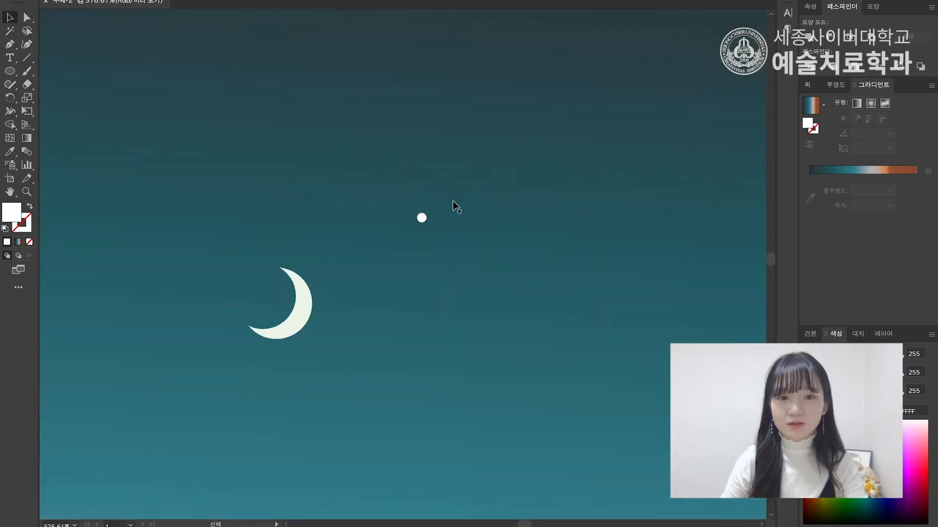
pyautogui.scroll(-3, 416, 228)
pyautogui.scroll(5, 416, 227)
pyautogui.click(414, 226)
pyautogui.moveTo(417, 233); pyautogui.dragTo(412, 222)
# Duplicate the star several times and spread the copies across the upper sky and around the moon.
pyautogui.scroll(-3, 472, 243)
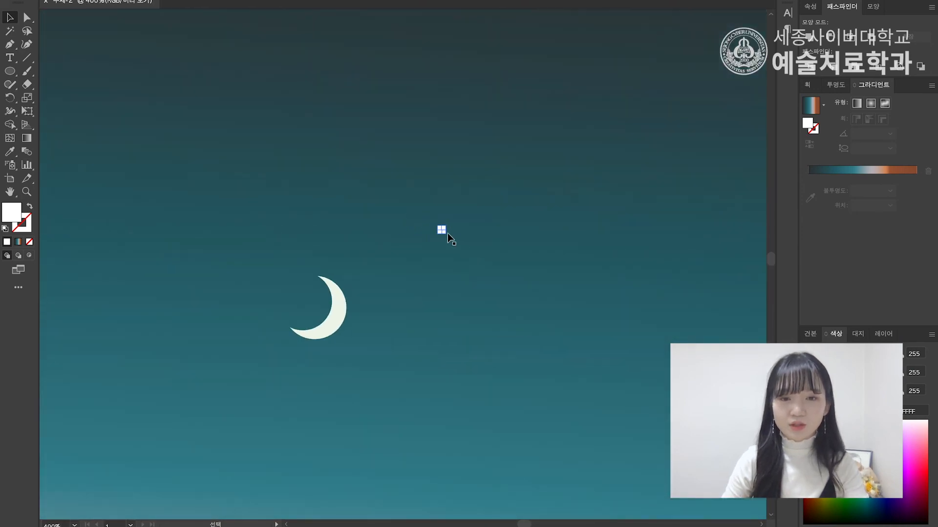
pyautogui.moveTo(441, 229); pyautogui.dragTo(208, 100)
pyautogui.scroll(-4, 260, 131)
pyautogui.moveTo(374, 176); pyautogui.dragTo(454, 109)
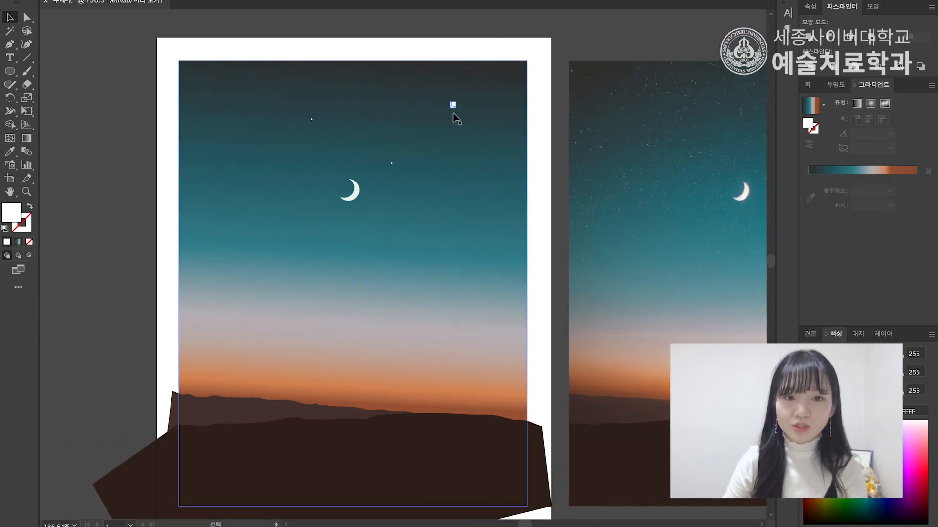
pyautogui.click(545, 155)
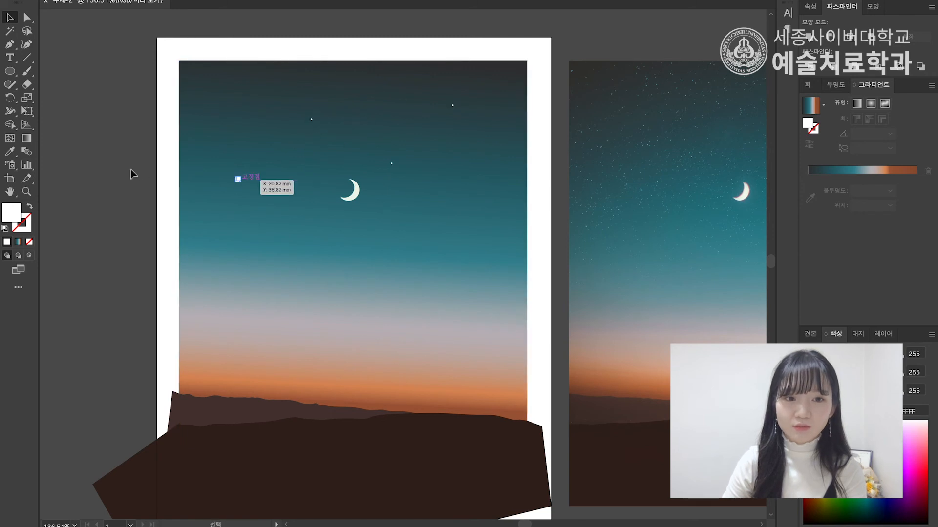
pyautogui.moveTo(235, 178); pyautogui.dragTo(401, 246)
pyautogui.moveTo(391, 164); pyautogui.dragTo(244, 129)
pyautogui.moveTo(400, 247); pyautogui.dragTo(476, 172)
pyautogui.moveTo(245, 129); pyautogui.dragTo(222, 119)
pyautogui.click(59, 209)
# Create smaller versions of the star above the moon and place more star copies in the sky left of it.
pyautogui.scroll(5, 370, 122)
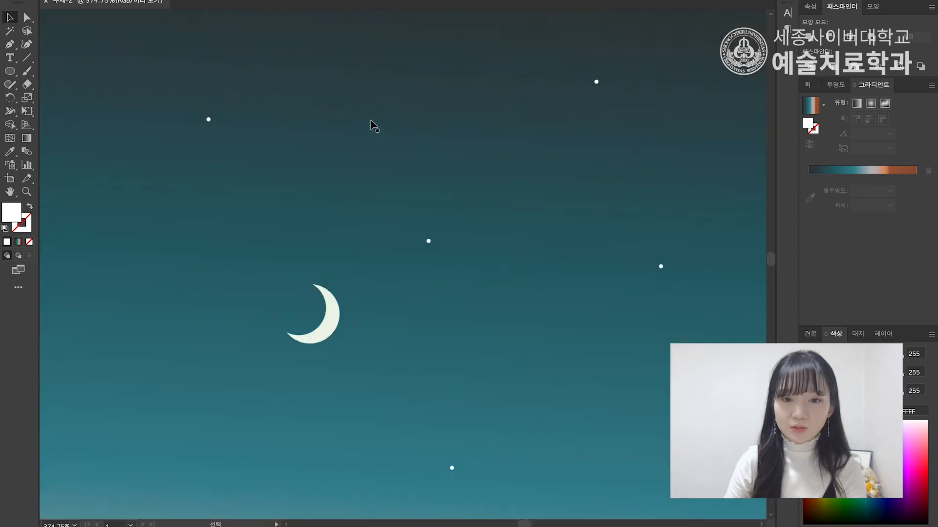
pyautogui.scroll(1, 468, 228)
pyautogui.moveTo(494, 393); pyautogui.dragTo(566, 97)
pyautogui.click(433, 175)
pyautogui.moveTo(330, 194); pyautogui.dragTo(329, 360)
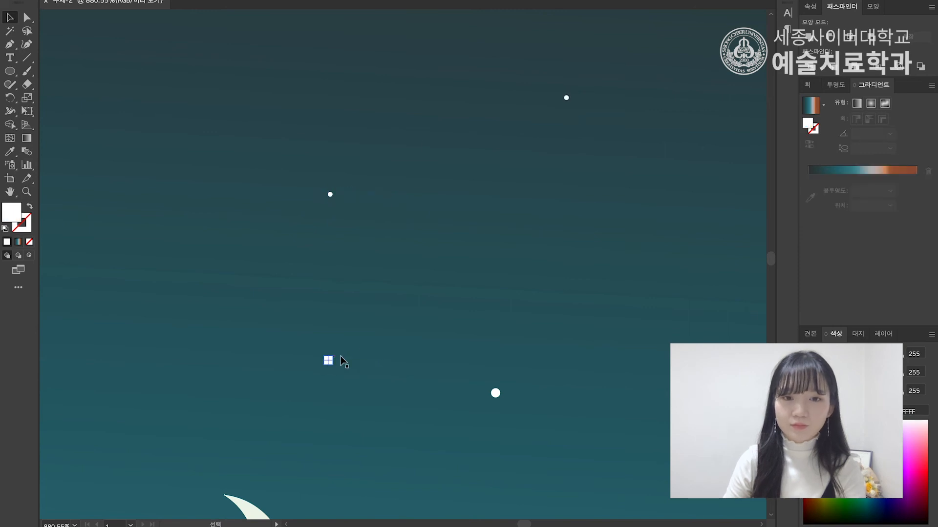
pyautogui.scroll(-10, 351, 341)
pyautogui.moveTo(344, 299); pyautogui.dragTo(239, 357)
pyautogui.moveTo(299, 379); pyautogui.dragTo(349, 204)
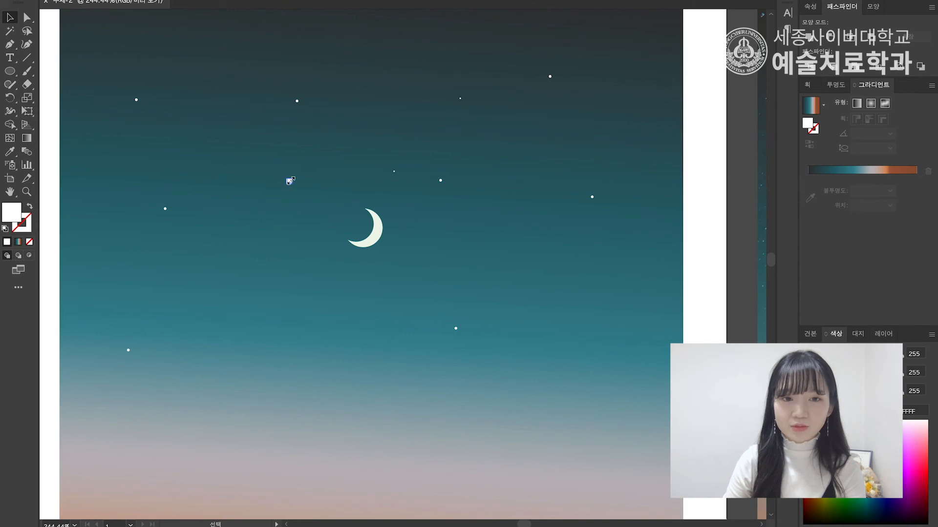
pyautogui.moveTo(292, 178); pyautogui.dragTo(350, 132)
pyautogui.press('super+z')
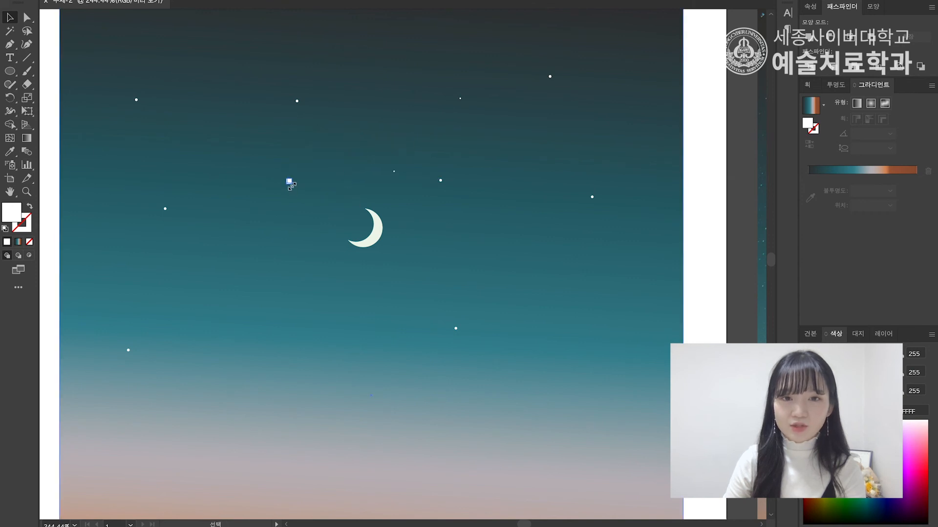
# Scatter many more copies of the larger and smaller stars across the whole sky, down to the pale band above the sunset.
pyautogui.moveTo(462, 100); pyautogui.dragTo(535, 245)
pyautogui.moveTo(394, 173); pyautogui.dragTo(305, 290)
pyautogui.moveTo(289, 183); pyautogui.dragTo(491, 315)
pyautogui.moveTo(289, 182); pyautogui.dragTo(118, 258)
pyautogui.scroll(-3, 389, 246)
pyautogui.moveTo(455, 291); pyautogui.dragTo(545, 291)
pyautogui.moveTo(485, 243); pyautogui.dragTo(544, 160)
pyautogui.moveTo(436, 150); pyautogui.dragTo(379, 98)
pyautogui.moveTo(324, 205); pyautogui.dragTo(281, 124)
pyautogui.moveTo(329, 150); pyautogui.dragTo(291, 135)
pyautogui.moveTo(323, 204); pyautogui.dragTo(316, 354)
pyautogui.keyDown('alt'); pyautogui.moveTo(456, 291); pyautogui.dragTo(456, 292); pyautogui.keyUp('alt')
pyautogui.keyDown('alt'); pyautogui.moveTo(333, 274); pyautogui.dragTo(458, 383); pyautogui.keyUp('alt')
pyautogui.keyDown('alt'); pyautogui.moveTo(433, 300); pyautogui.dragTo(403, 353); pyautogui.keyUp('alt')
pyautogui.keyDown('alt'); pyautogui.moveTo(544, 291); pyautogui.dragTo(544, 293); pyautogui.keyUp('alt')
pyautogui.keyDown('alt'); pyautogui.moveTo(218, 315); pyautogui.dragTo(251, 301); pyautogui.keyUp('alt')
pyautogui.keyDown('alt'); pyautogui.moveTo(334, 274); pyautogui.dragTo(279, 349); pyautogui.keyUp('alt')
pyautogui.moveTo(251, 302); pyautogui.dragTo(359, 404)
pyautogui.scroll(-3, 125, 271)
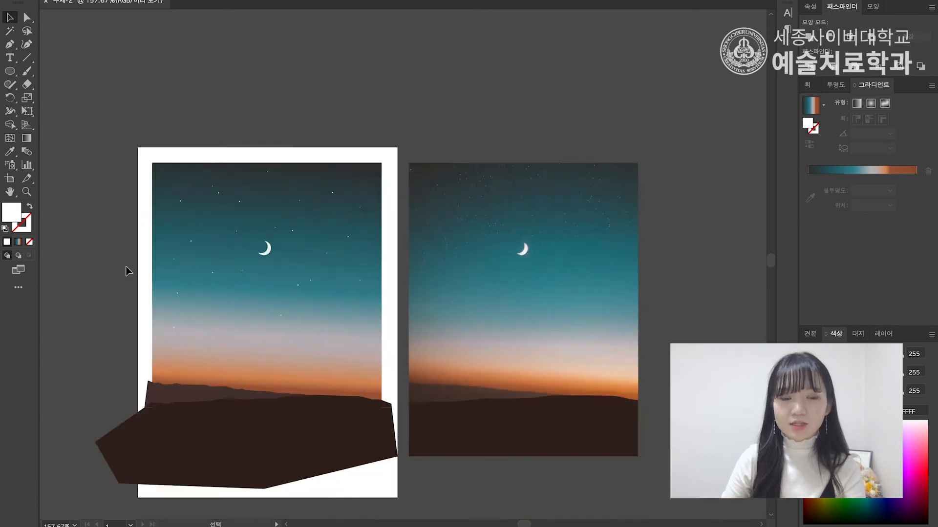
pyautogui.moveTo(108, 336); pyautogui.dragTo(138, 240)
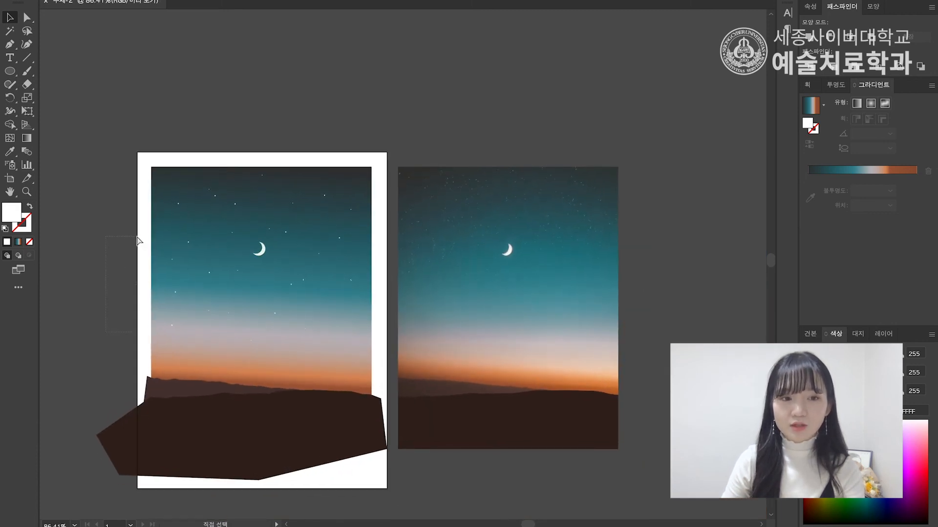
pyautogui.moveTo(104, 345); pyautogui.dragTo(128, 279)
pyautogui.click(193, 319)
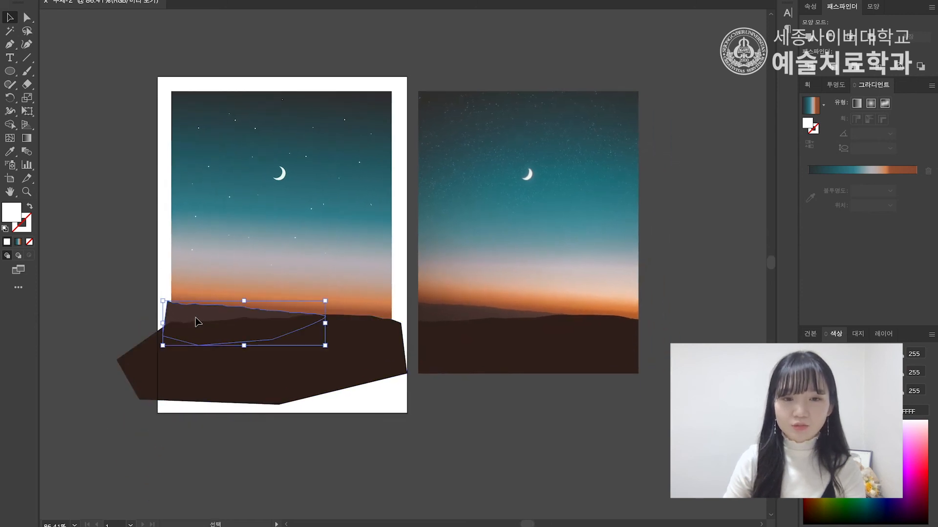
pyautogui.click(268, 374)
pyautogui.click(97, 290)
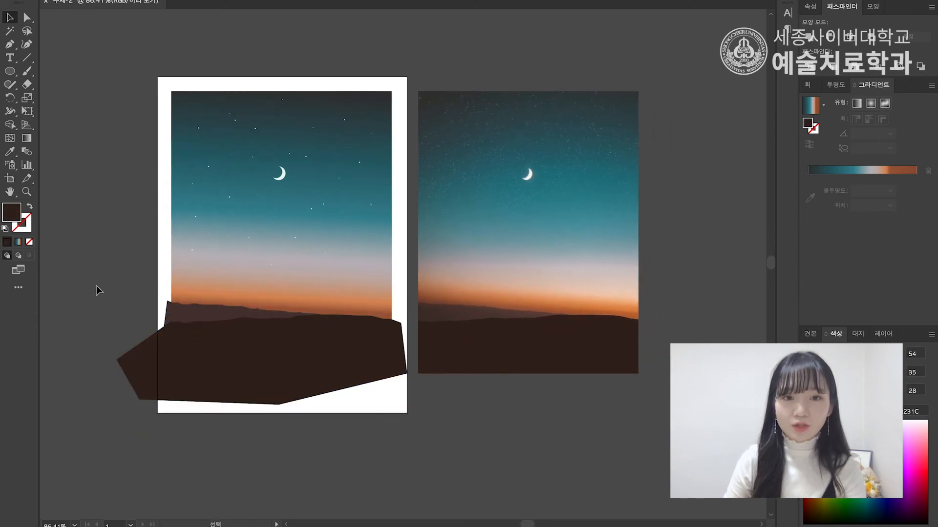
# Duplicate the gradient sky rectangle in place and bring the copy to the front of all the artwork.
pyautogui.click(181, 113)
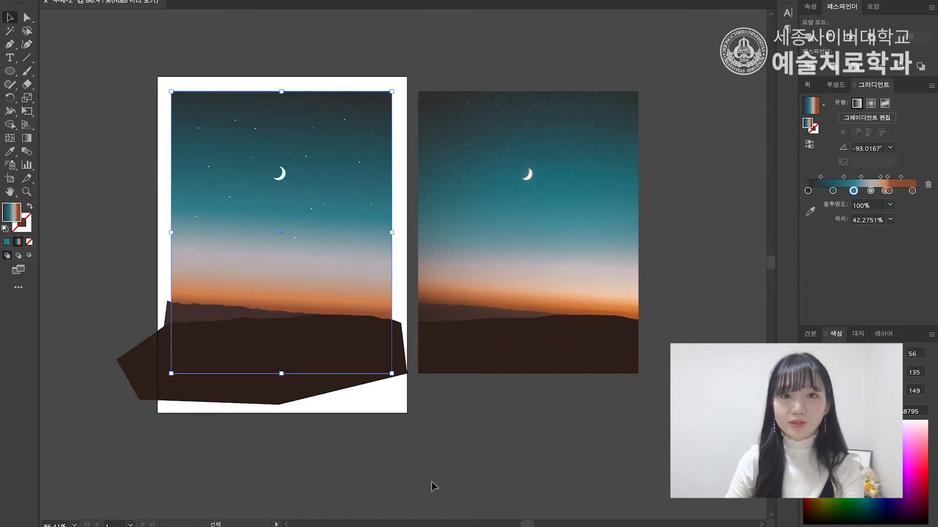
pyautogui.click(520, 447)
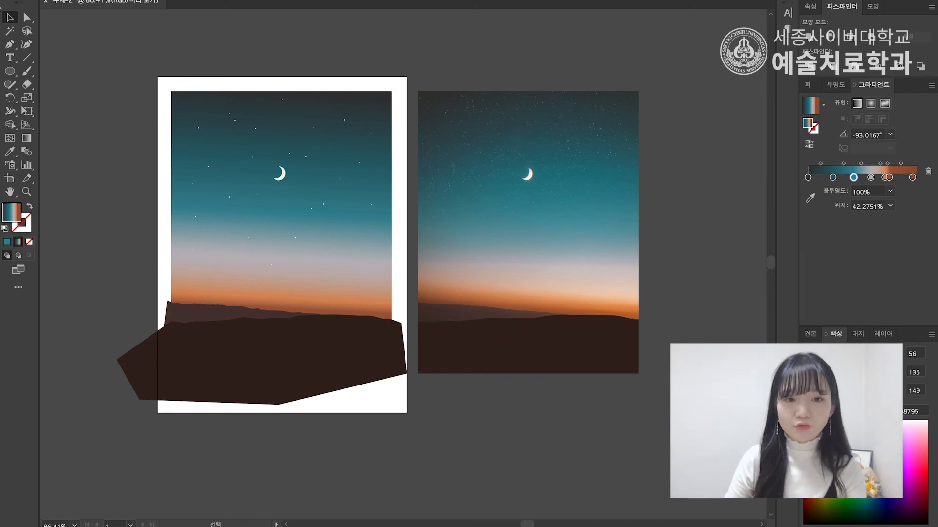
pyautogui.click(389, 302)
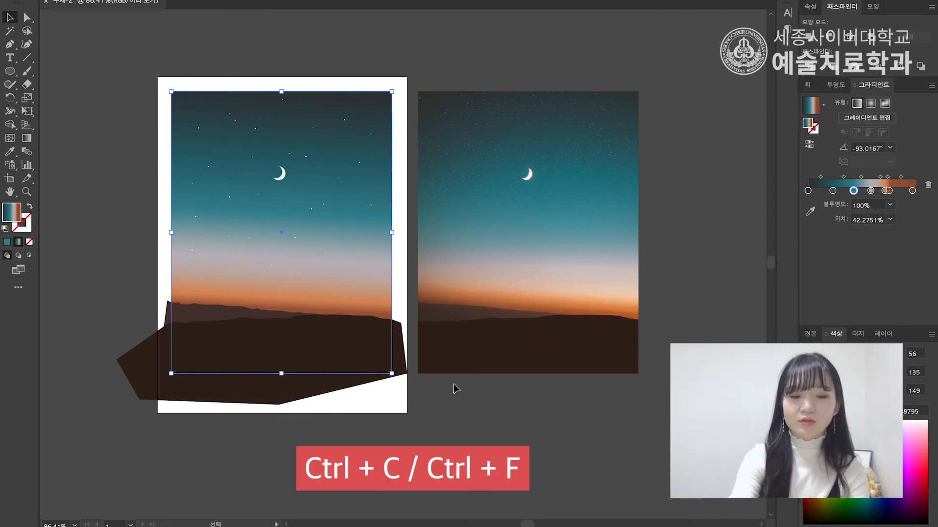
pyautogui.press('a')
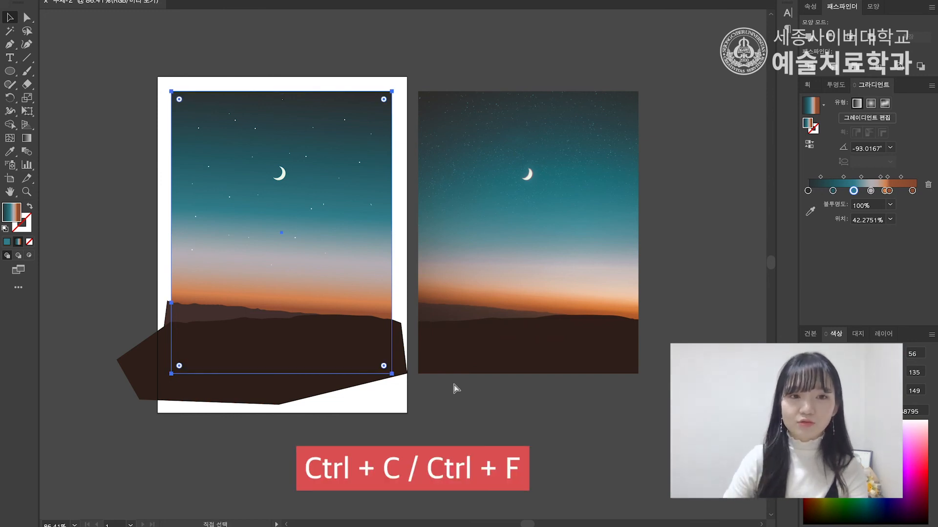
pyautogui.press('v')
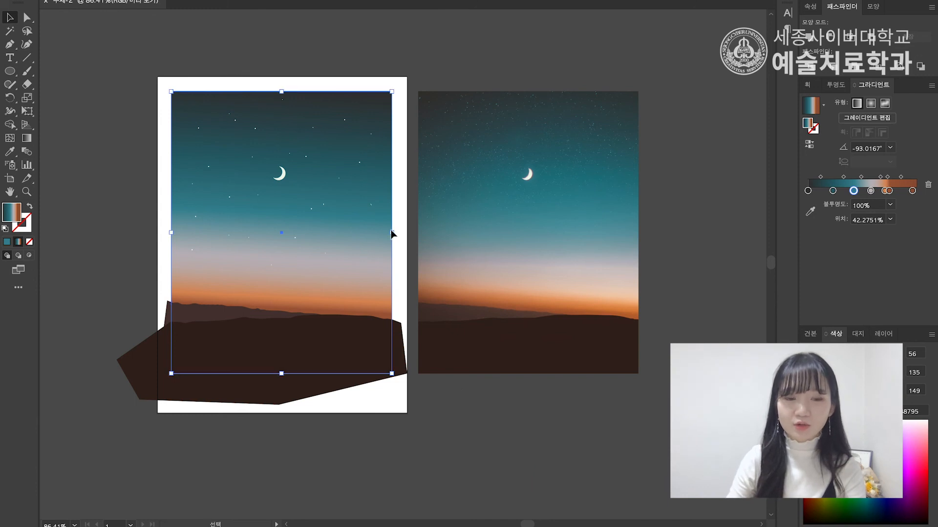
pyautogui.moveTo(374, 274); pyautogui.dragTo(413, 315)
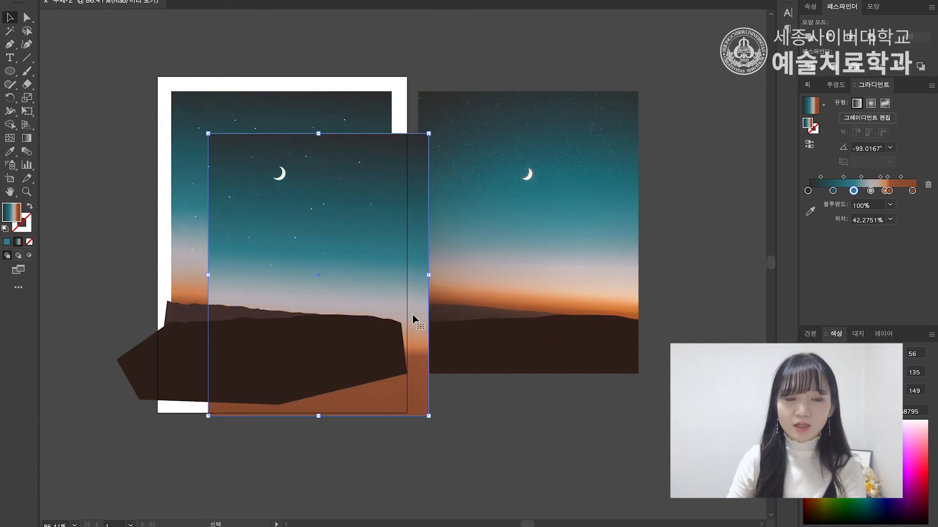
pyautogui.hotkey('ctrl', 'z')
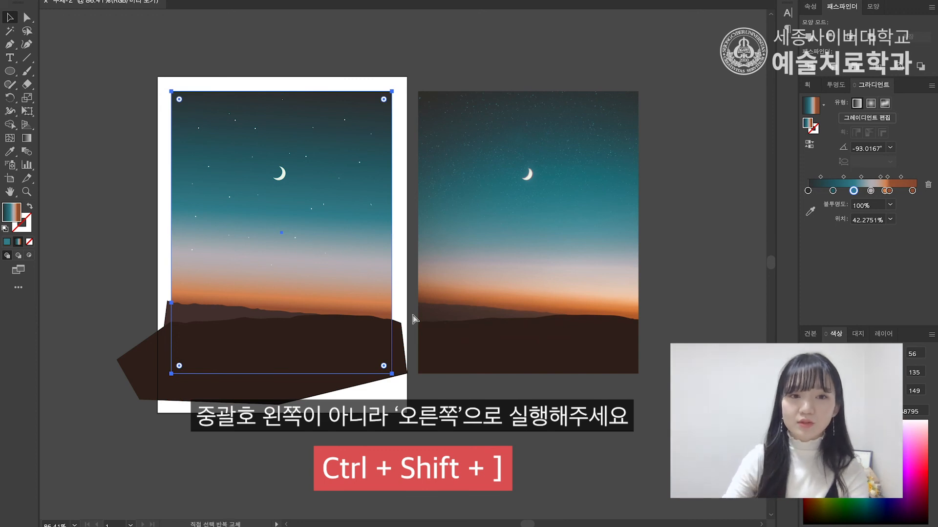
pyautogui.hotkey('ctrl', 'shift', ']')
pyautogui.press('v')
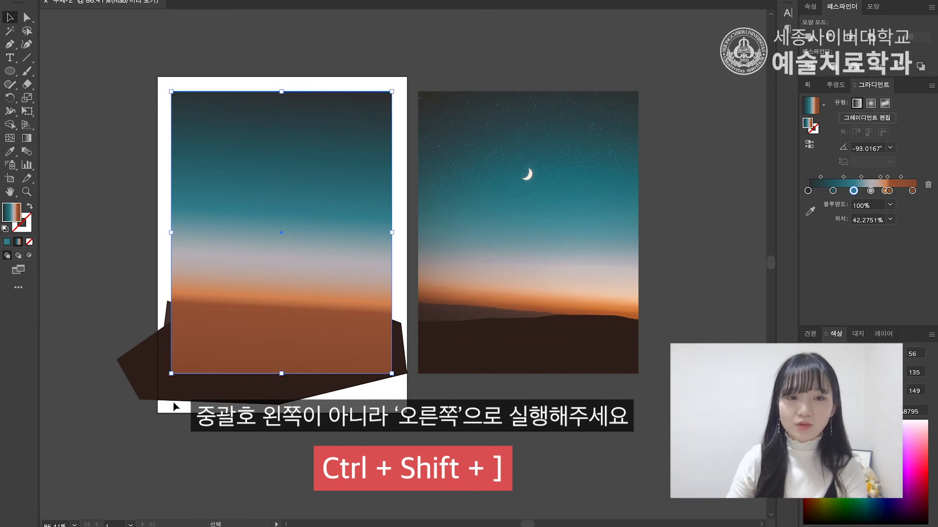
# Try shifting the copied sky rectangle backward and forward through the stacking order, and return it to the front.
pyautogui.press('a')
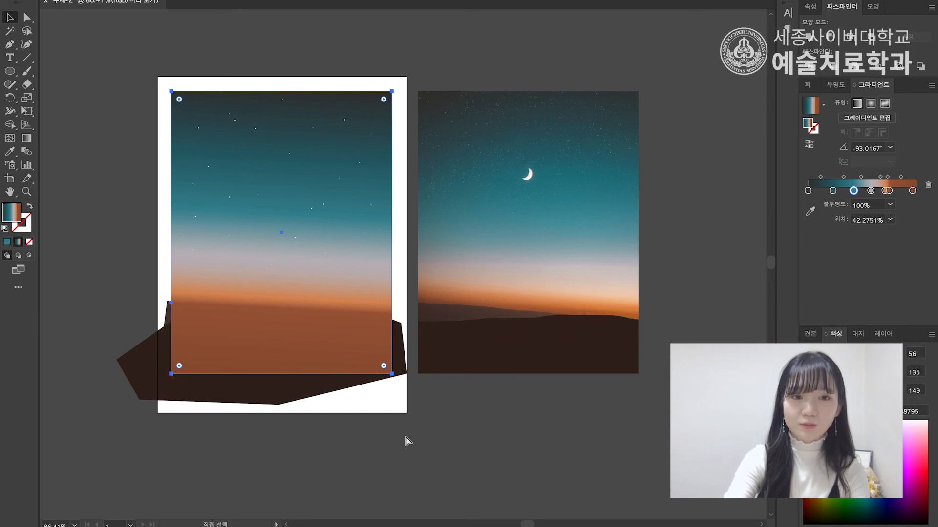
pyautogui.hotkey('ctrl', '[')
pyautogui.hotkey('ctrl', '[')
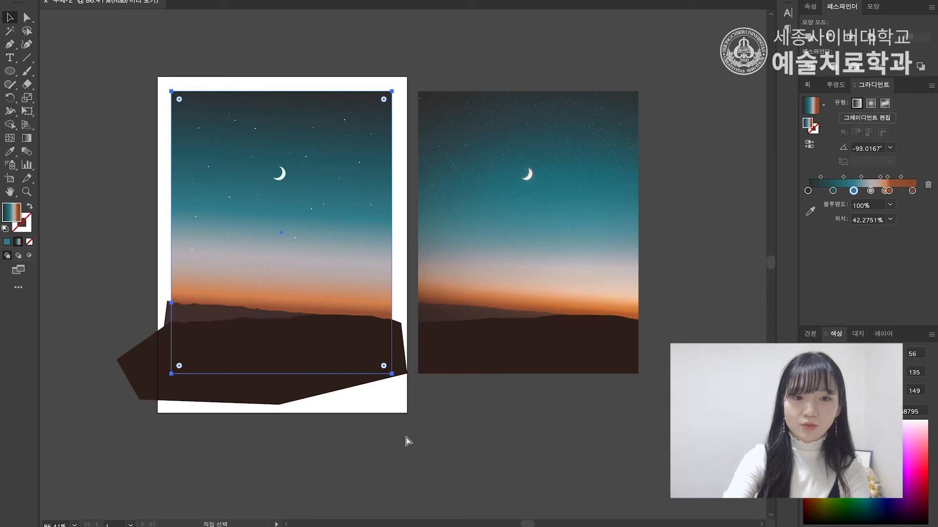
pyautogui.hotkey('ctrl', ']')
pyautogui.hotkey('ctrl', ']')
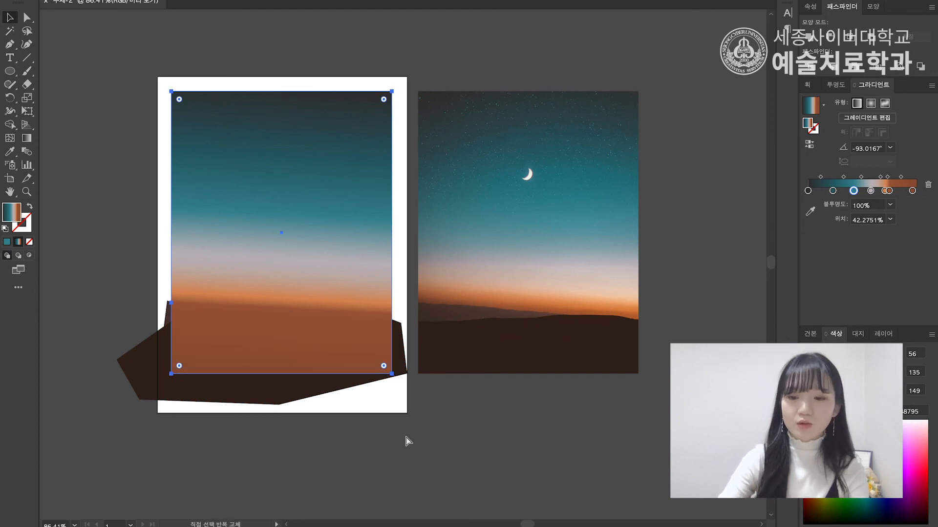
pyautogui.hotkey('ctrl', 'shift', '[')
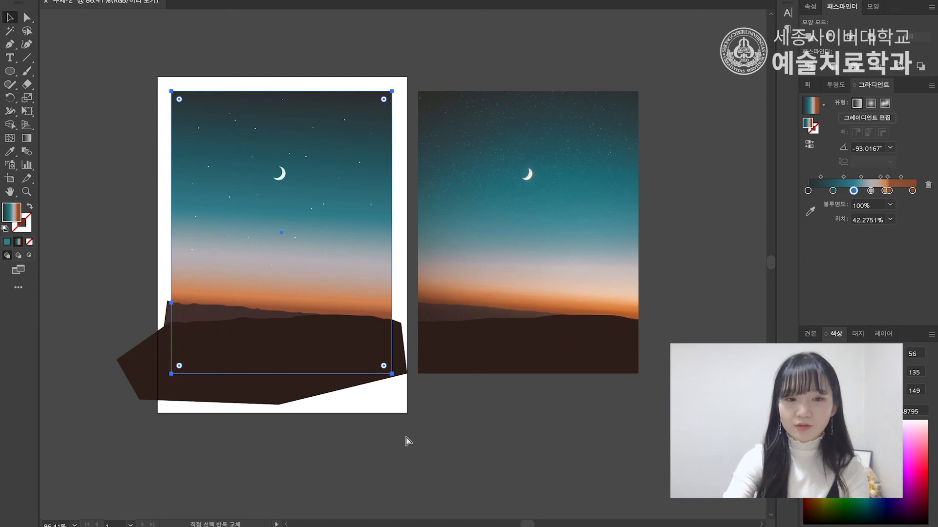
pyautogui.hotkey('ctrl', 'shift', ']')
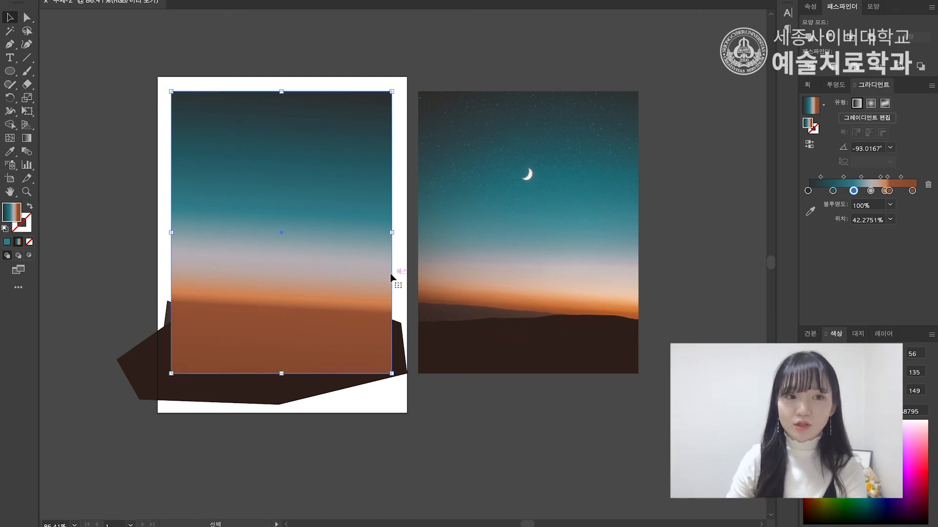
# Make a clipping mask from the sky, moon, stars and hills, using the front sky rectangle as the clipping shape.
pyautogui.moveTo(95, 46); pyautogui.dragTo(401, 458)
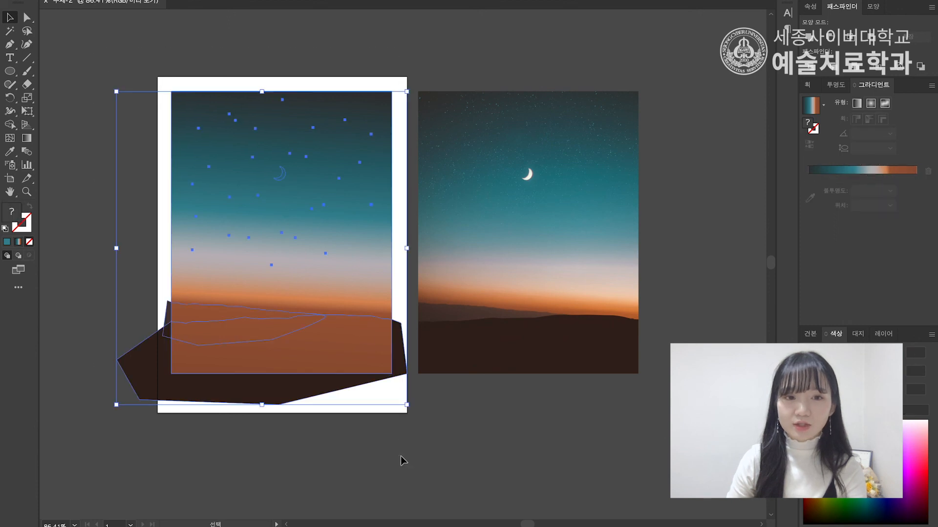
pyautogui.rightClick(330, 140)
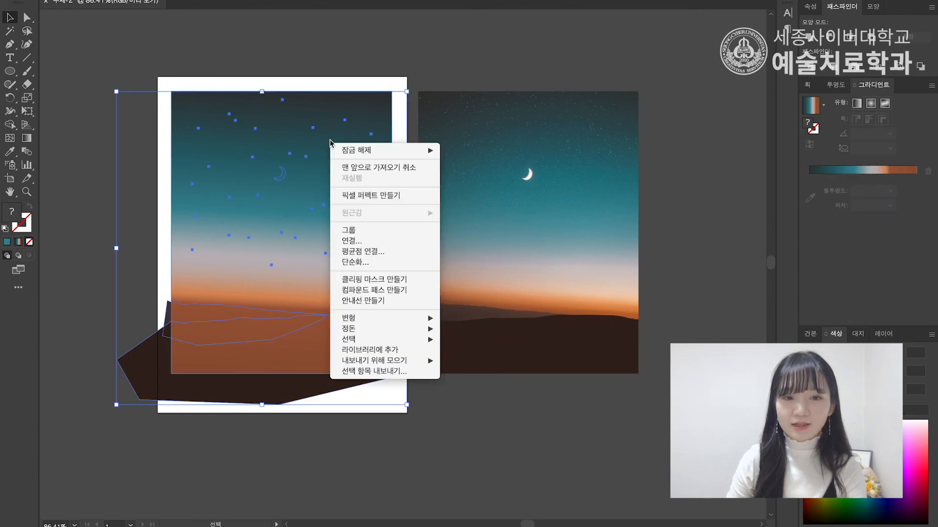
pyautogui.click(386, 283)
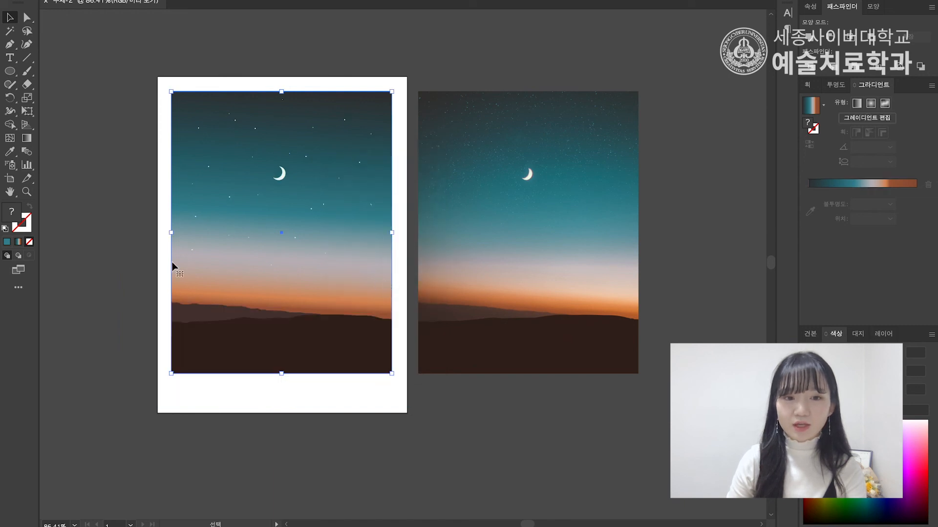
pyautogui.click(107, 241)
pyautogui.moveTo(114, 286); pyautogui.dragTo(131, 276)
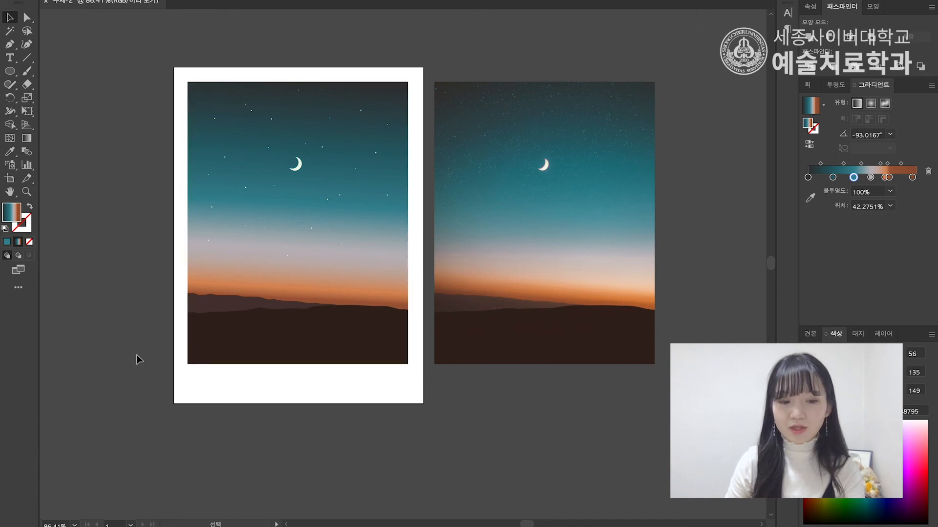
# Unlock all locked objects and delete the reference photos beneath and beside the artwork.
pyautogui.hotkey('ctrl', 'alt', '2')
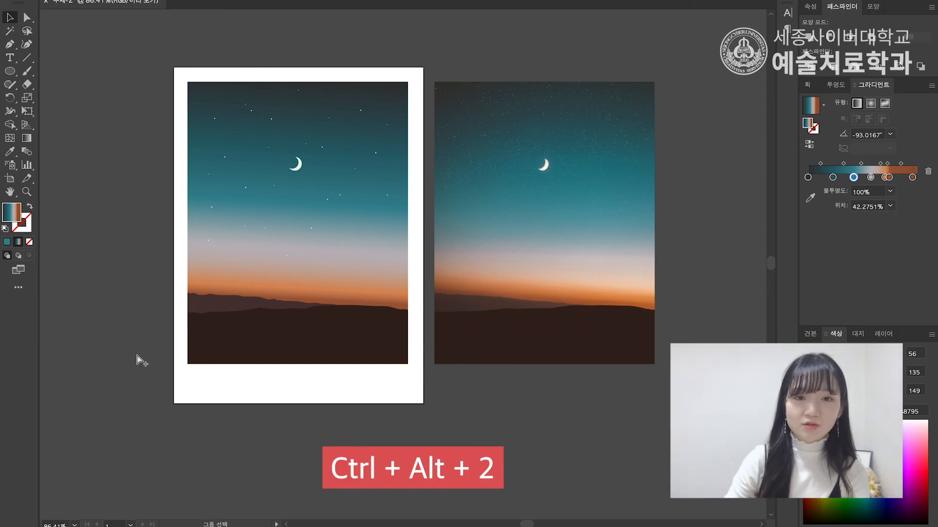
pyautogui.hotkey('ctrl', 'alt', '2')
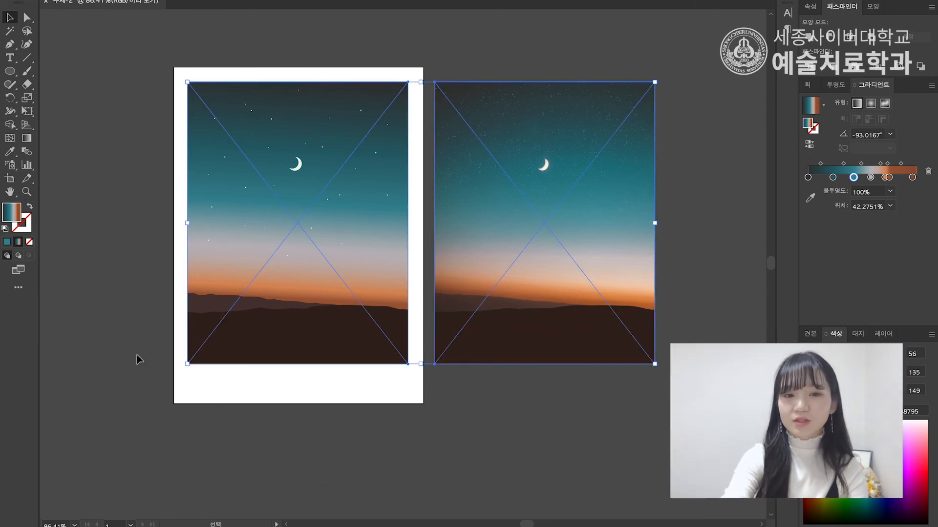
pyautogui.press('BackSpace')
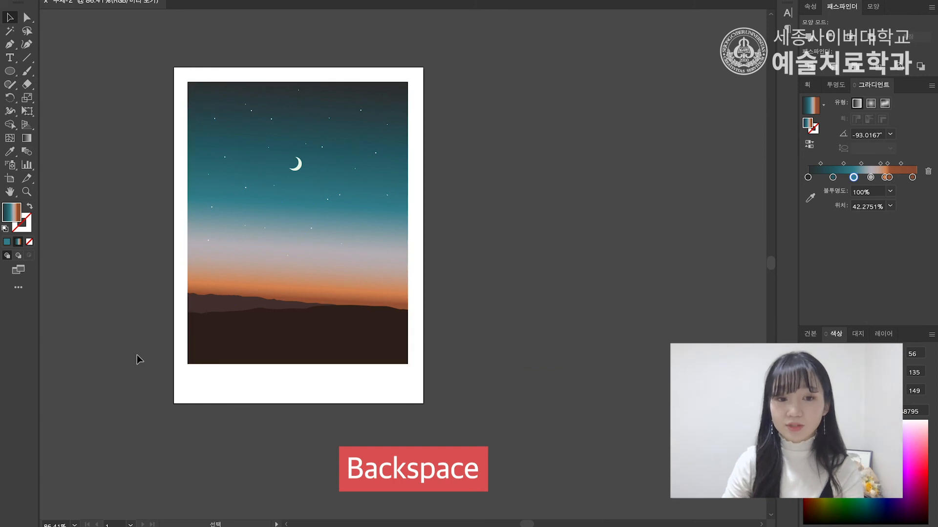
# Save the document as 엽서2.ai with Illustrator 2020 compatibility.
pyautogui.moveTo(112, 314); pyautogui.dragTo(191, 308)
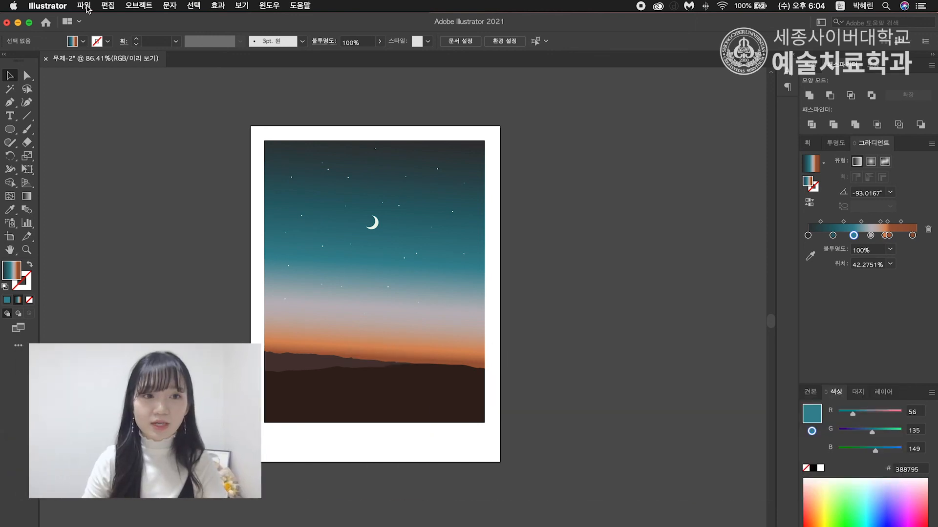
pyautogui.click(84, 7)
pyautogui.click(138, 103)
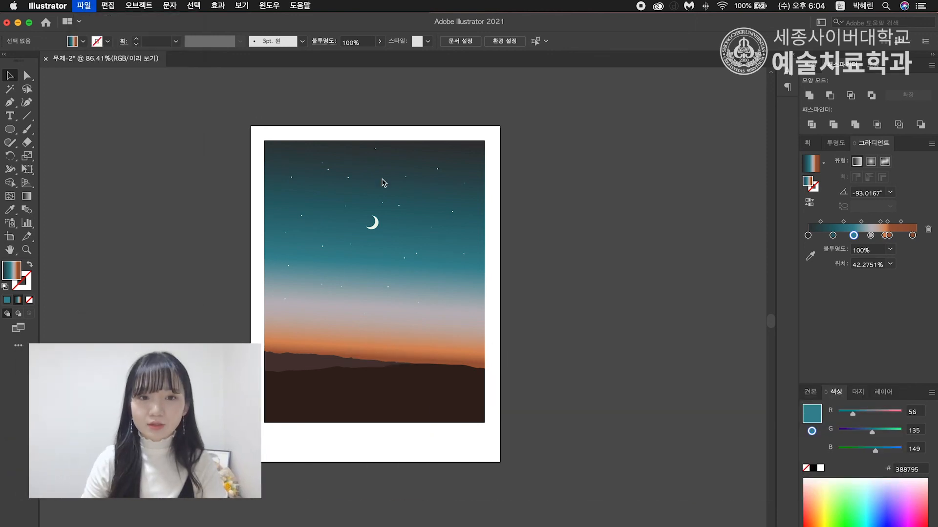
pyautogui.click(671, 394)
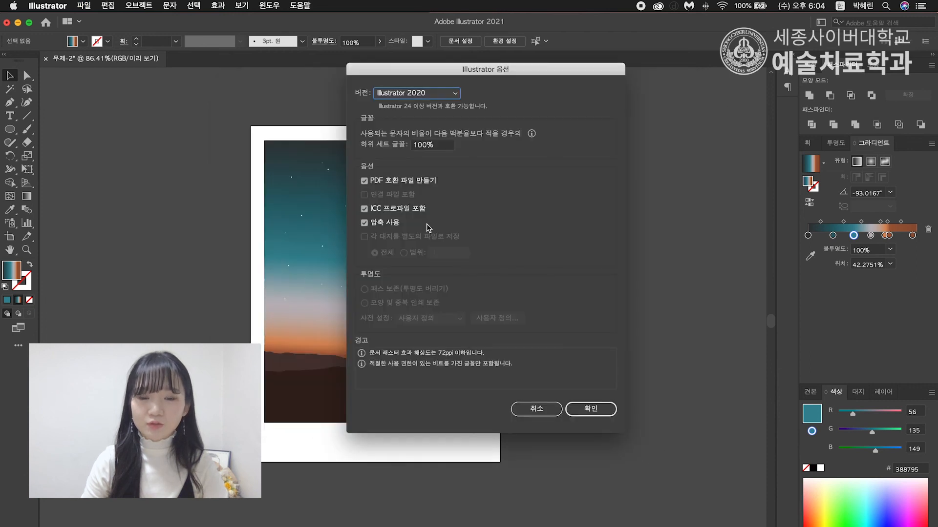
pyautogui.click(604, 411)
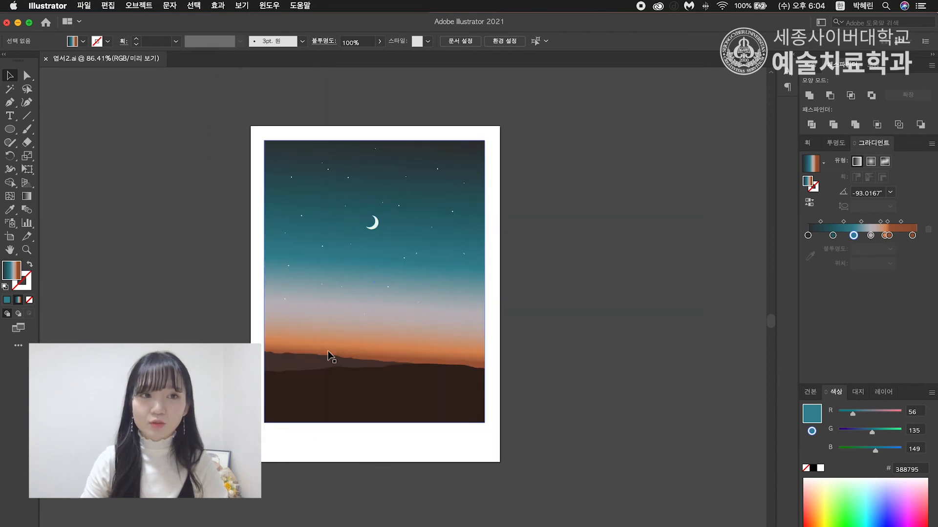
# Look through the file formats offered for saving the document under another name, and cancel without saving.
pyautogui.click(84, 6)
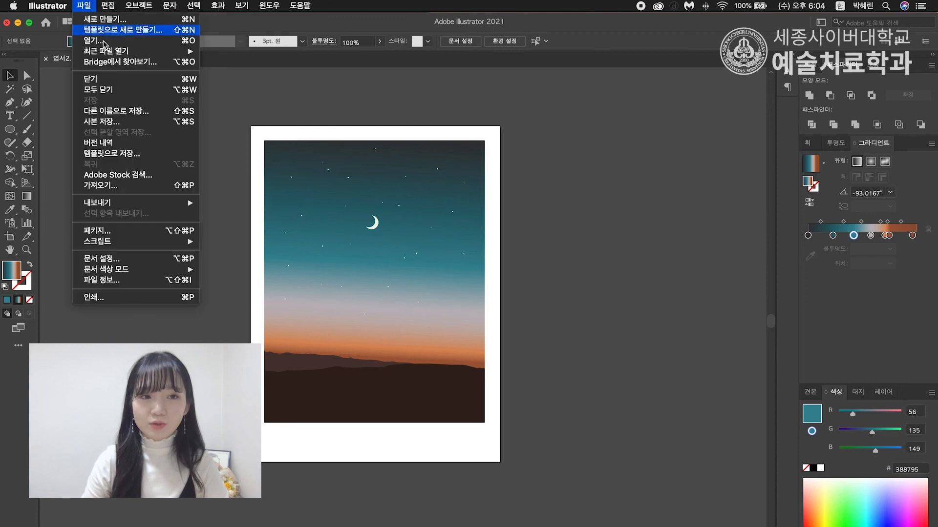
pyautogui.click(151, 117)
pyautogui.click(451, 355)
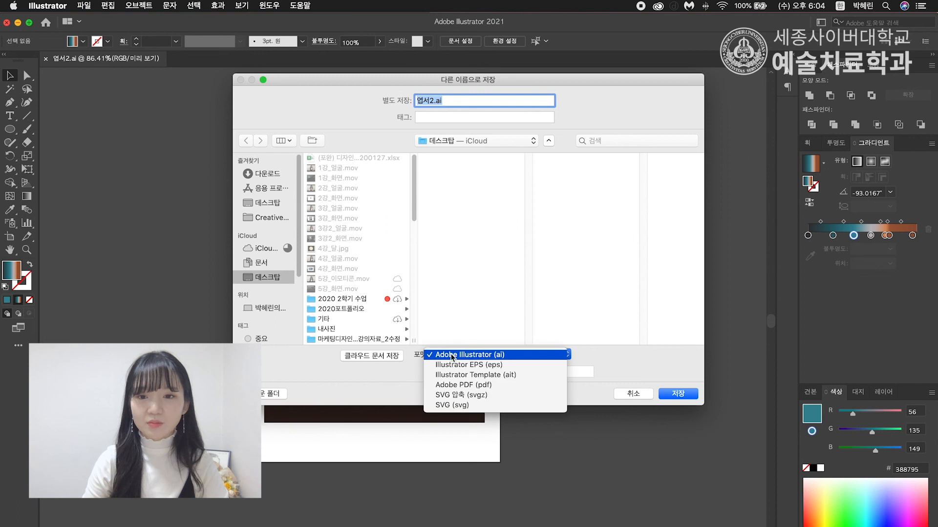
pyautogui.click(627, 394)
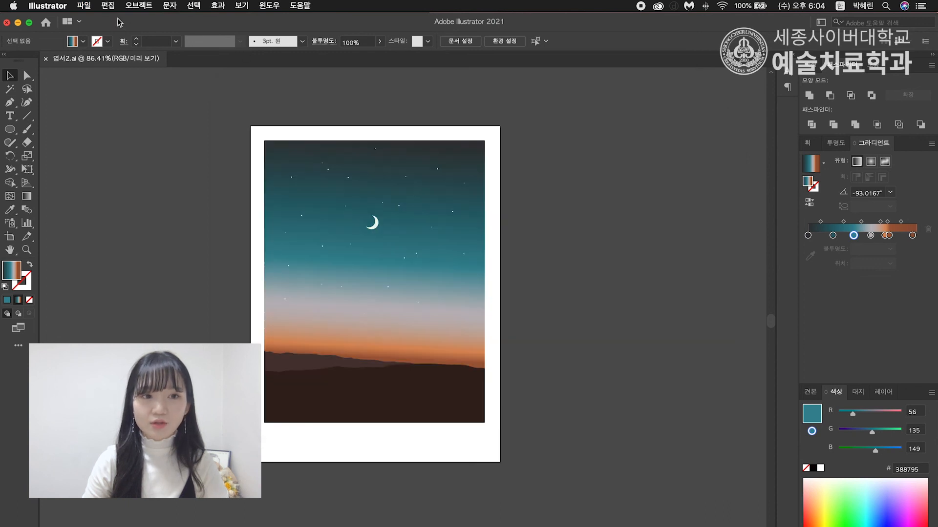
# Set up an export of the document as 엽서2.jpg in JPEG format, using artboards with all of them included.
pyautogui.click(84, 6)
pyautogui.moveTo(133, 208)
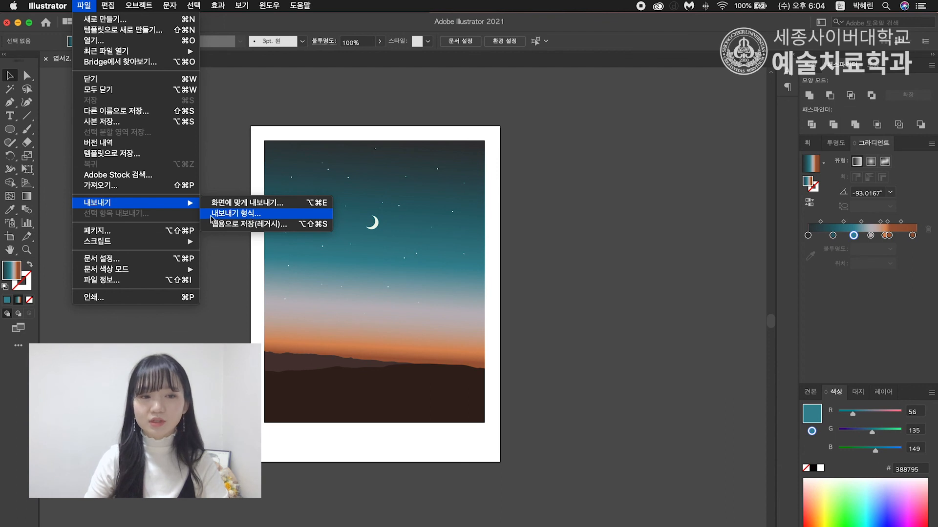
pyautogui.click(248, 219)
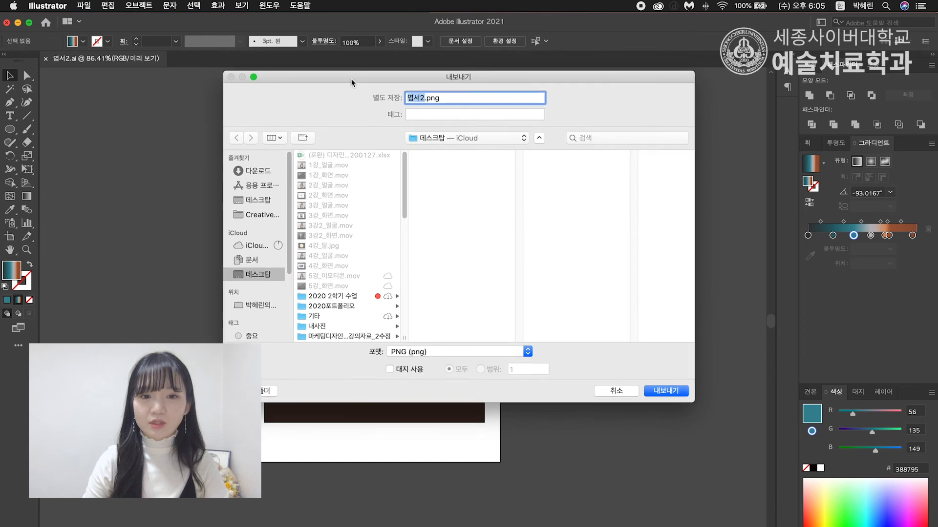
pyautogui.moveTo(351, 83); pyautogui.dragTo(303, 72)
pyautogui.click(364, 341)
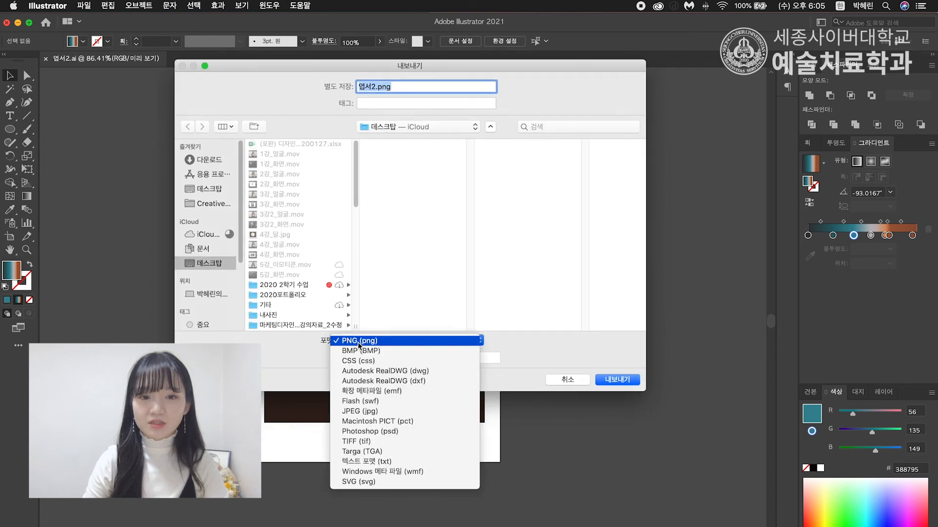
pyautogui.click(370, 412)
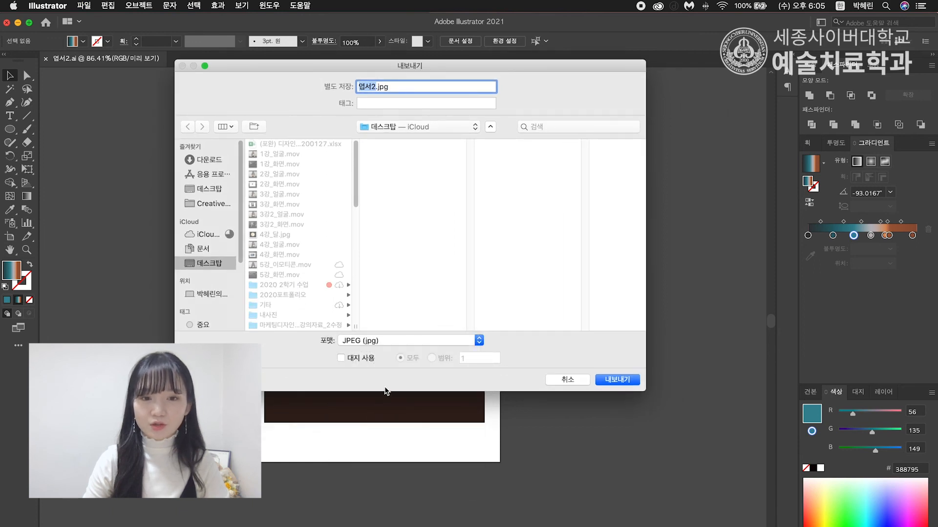
pyautogui.click(364, 360)
pyautogui.moveTo(291, 67); pyautogui.dragTo(586, 66)
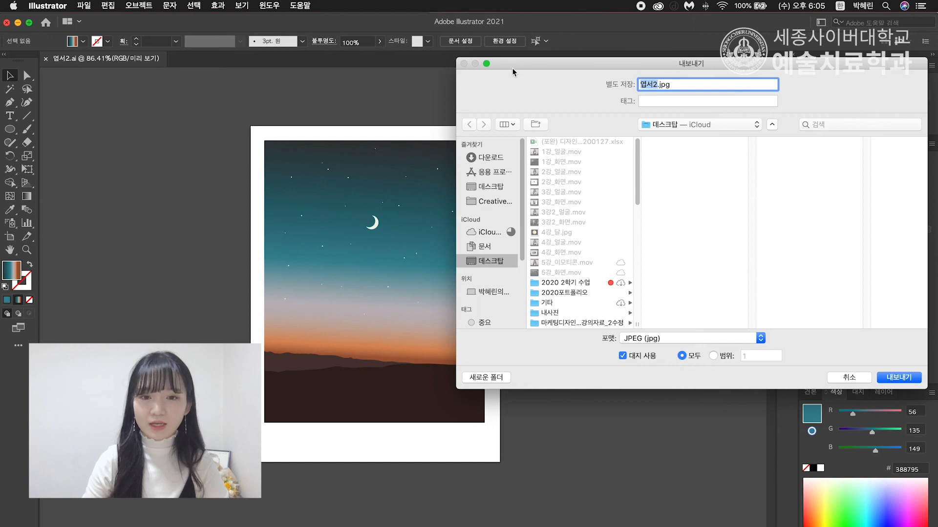
pyautogui.moveTo(512, 72); pyautogui.dragTo(243, 57)
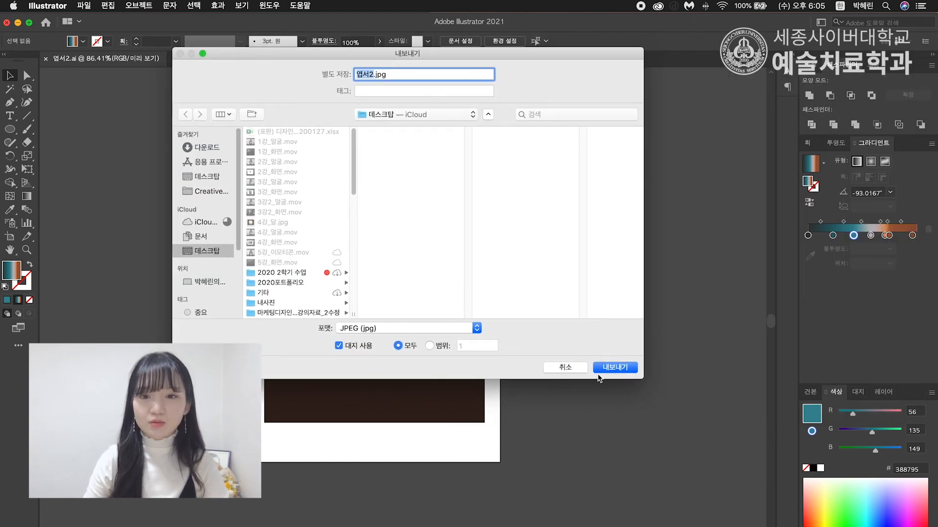
pyautogui.click(620, 366)
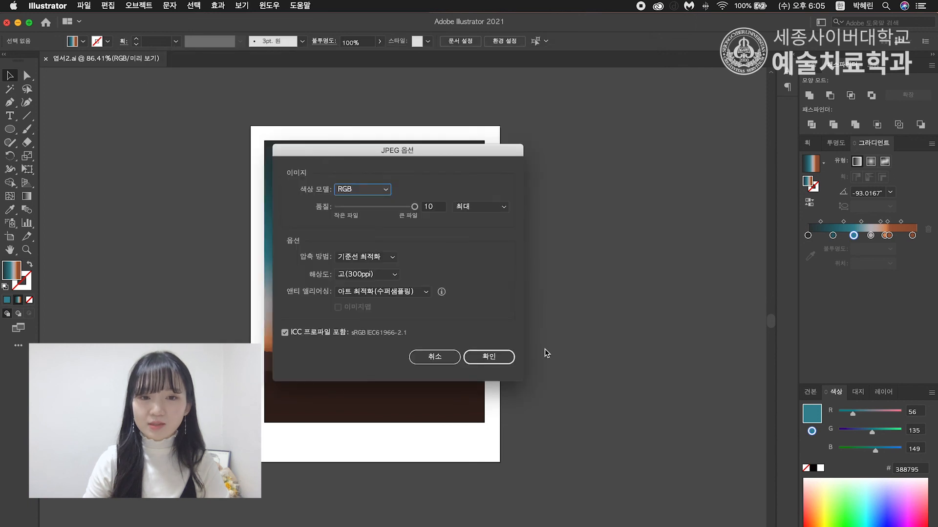
# Set the JPEG's anti-aliasing to art optimized (supersampling) and its resolution to high (300 ppi), and complete the export.
pyautogui.click(363, 295)
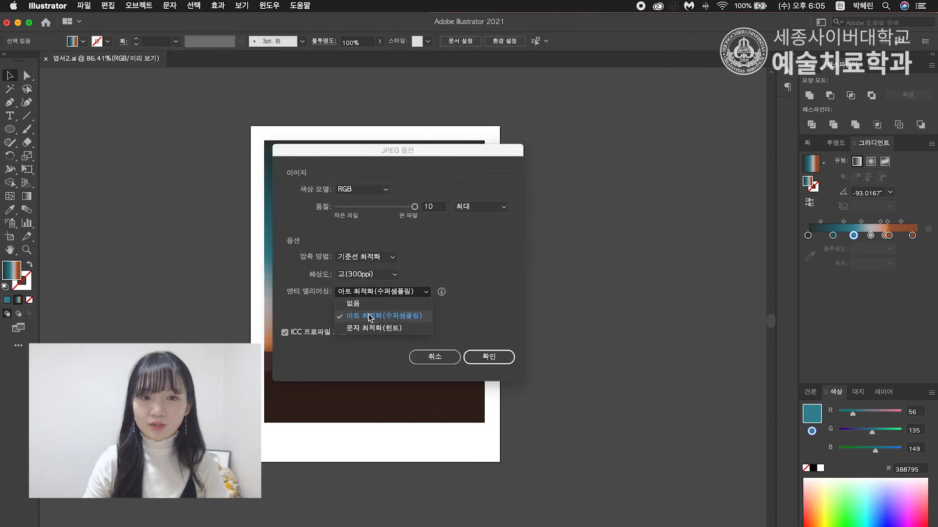
pyautogui.click(378, 315)
pyautogui.click(368, 274)
pyautogui.click(373, 349)
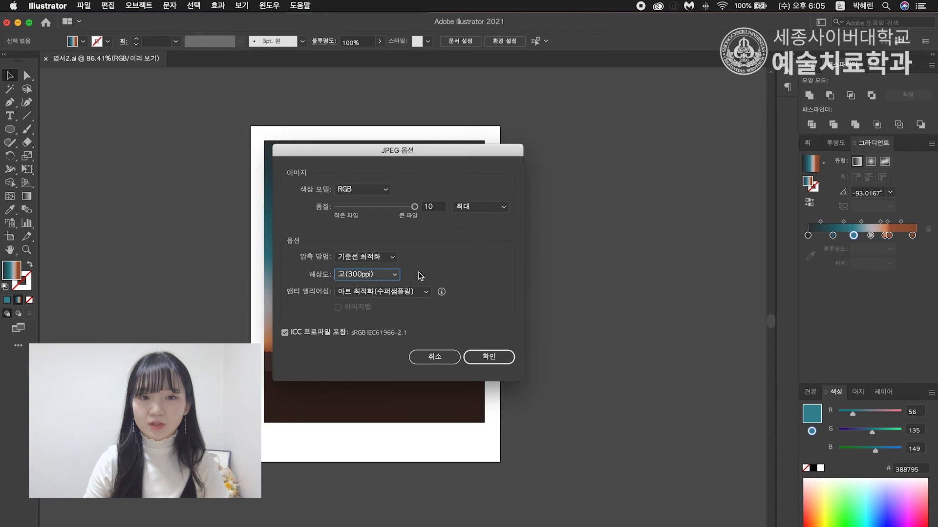
pyautogui.click(478, 356)
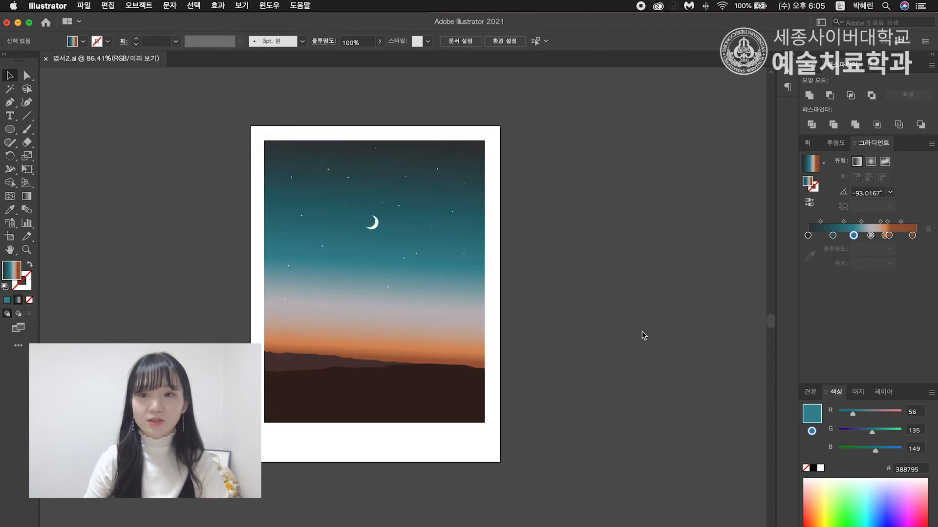